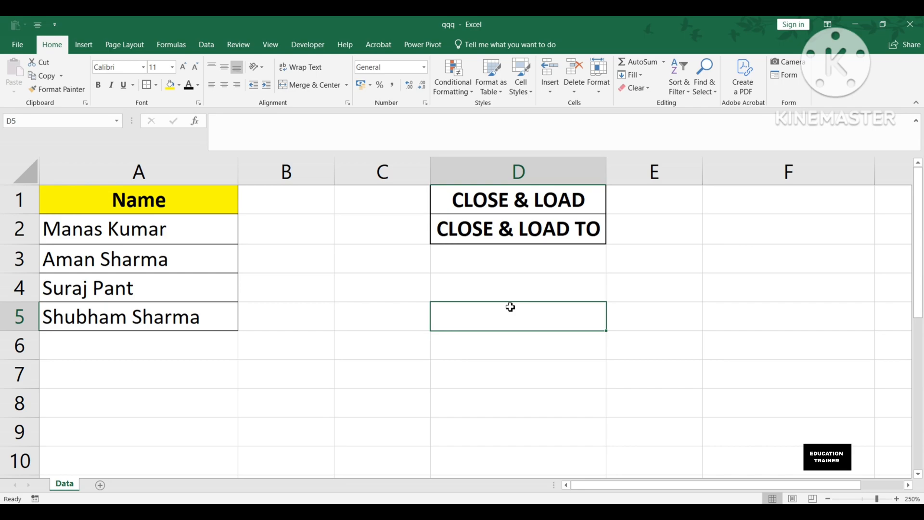
Step: Enter NEW SHEET in cell E1, beside the CLOSE & LOAD label
key("Up")
key("Up")
key("Up")
key("Up")
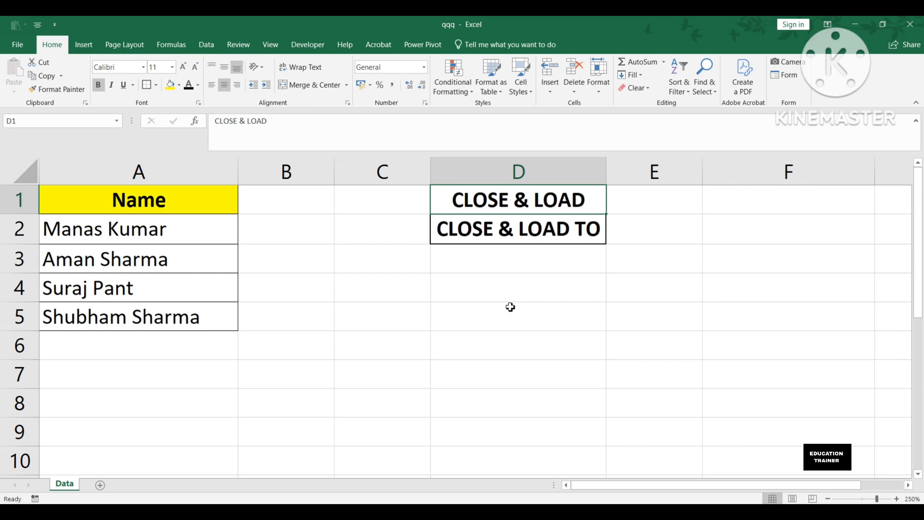
key("Right")
type("N")
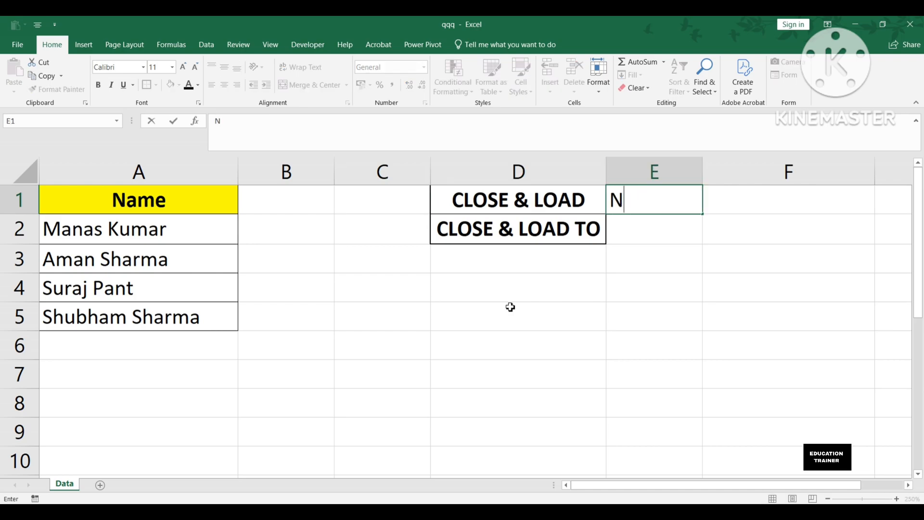
type("EW SHEET")
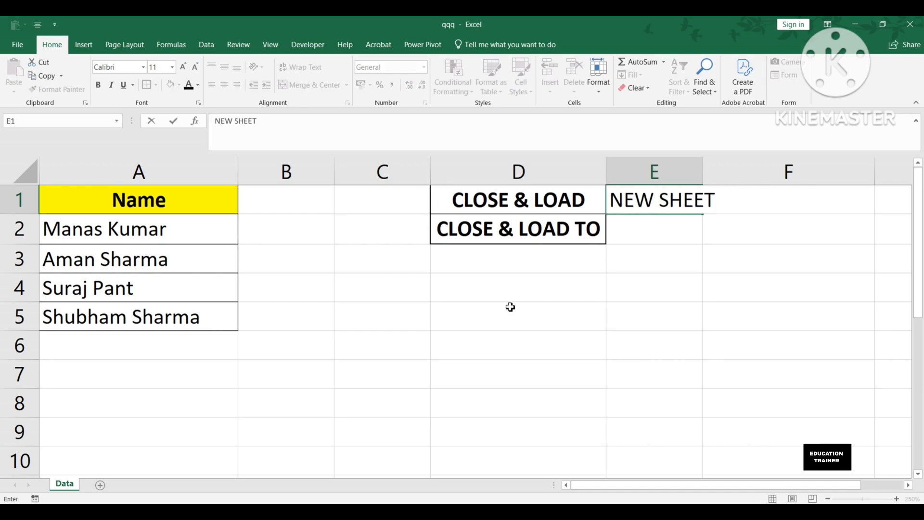
key("Return")
key("Up")
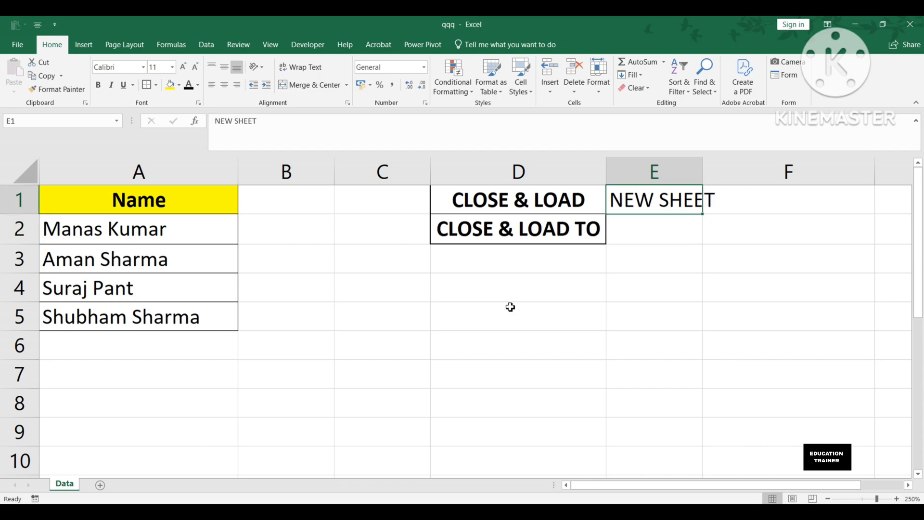
key("Left")
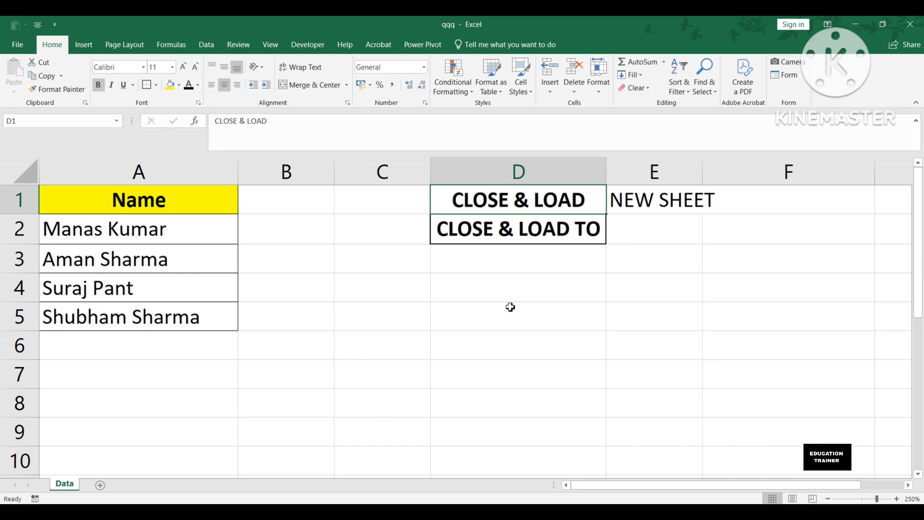
key("Down")
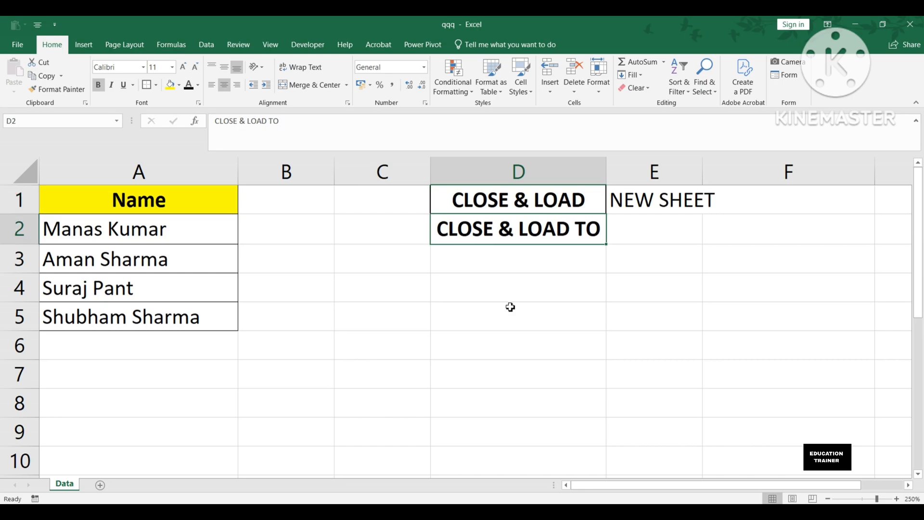
key("Down")
key("Up")
key("Up")
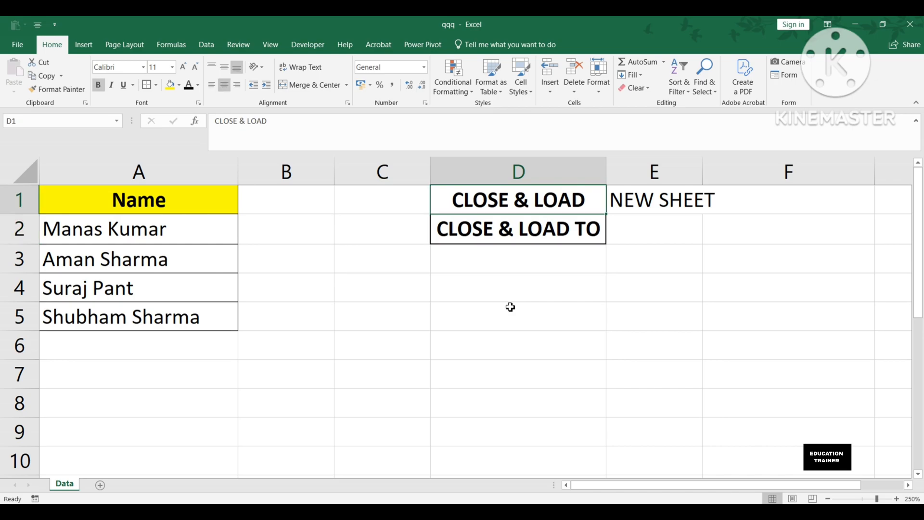
key("Down")
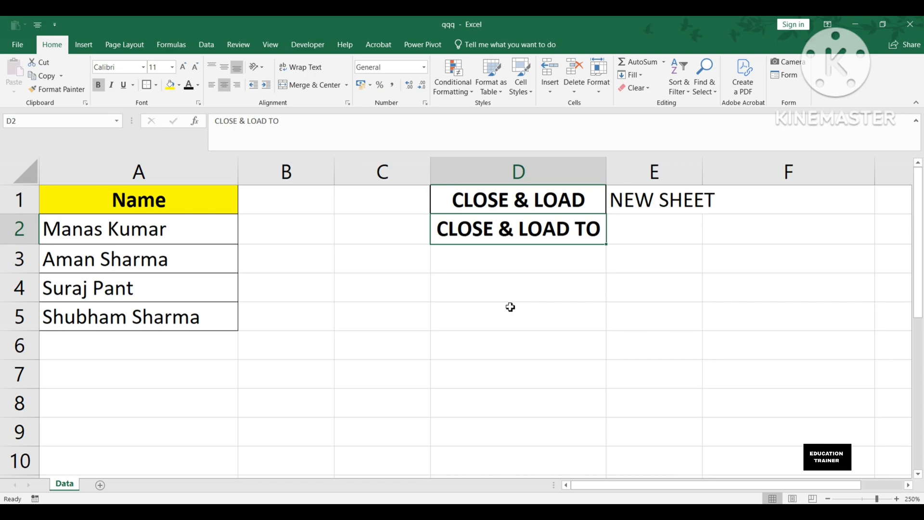
key("Down")
key("Up")
key("Down")
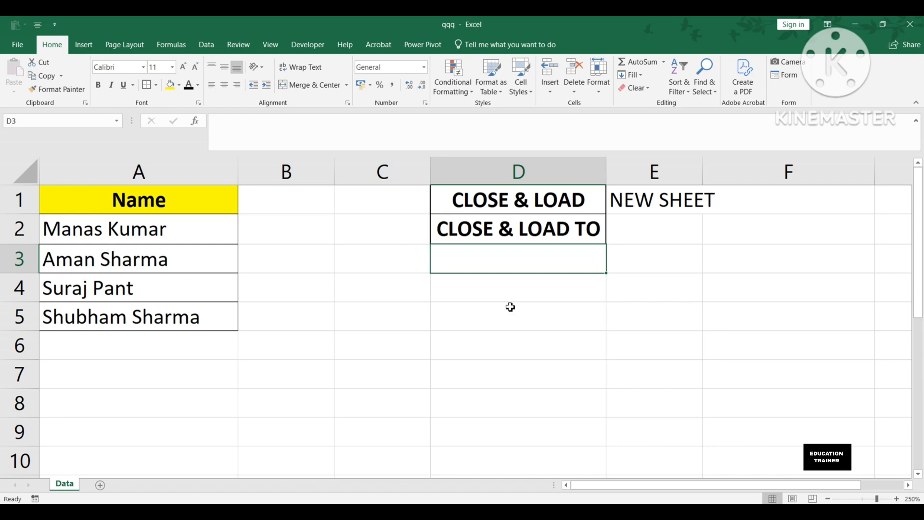
key("Up")
key("Up")
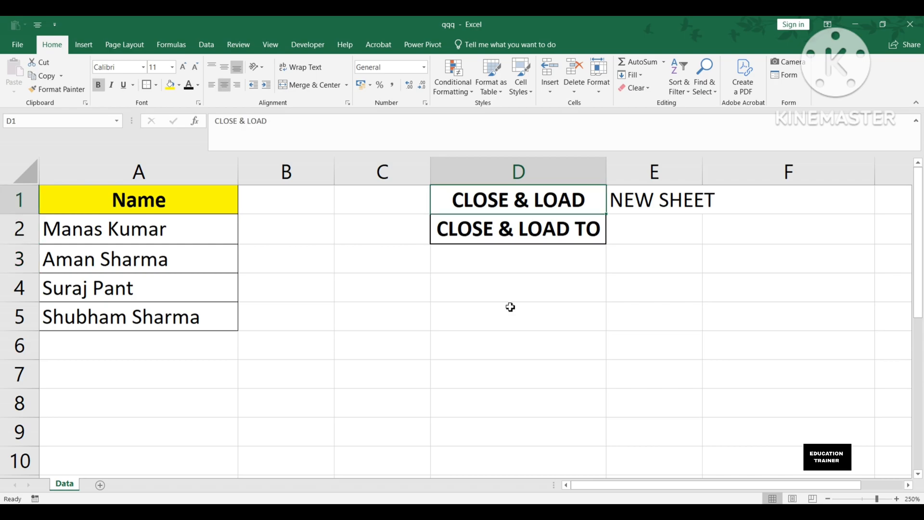
Step: Enter EXISTING OR NEW in cell E2, beside the CLOSE & LOAD TO label
key("Right")
key("Down")
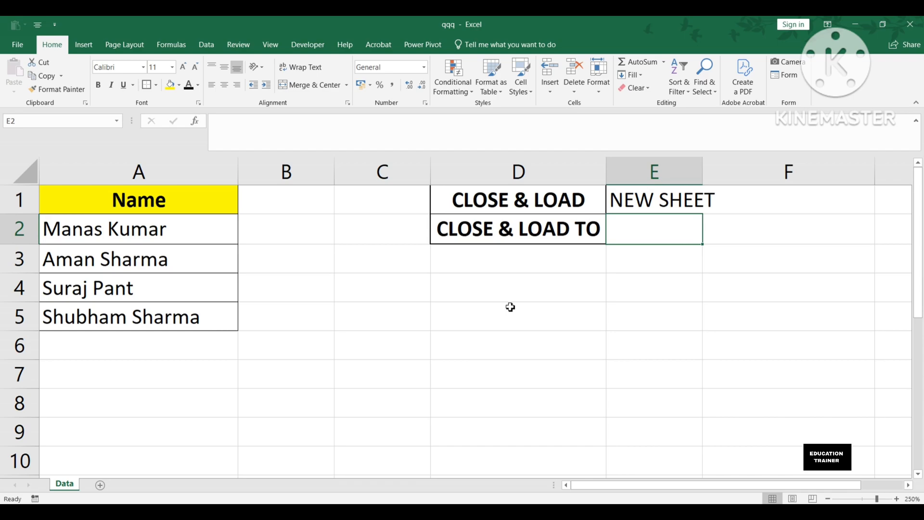
type("EXISTING")
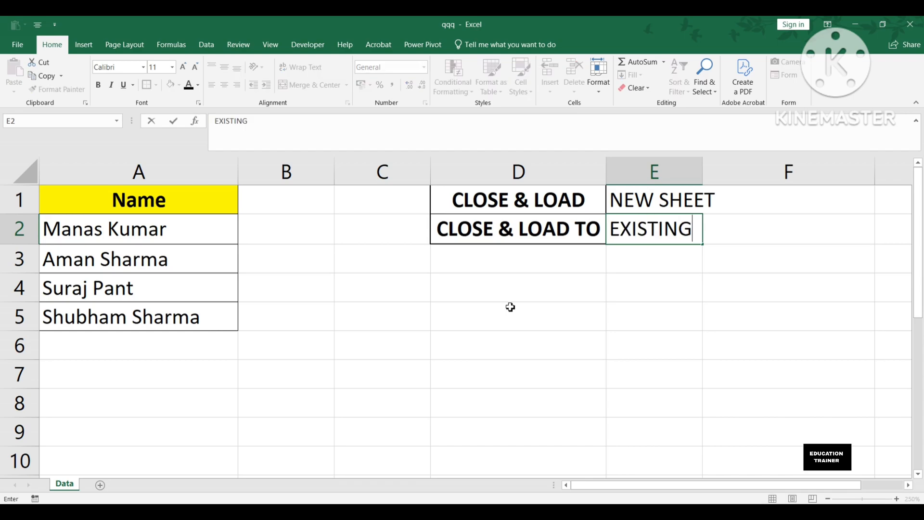
type(" OR N")
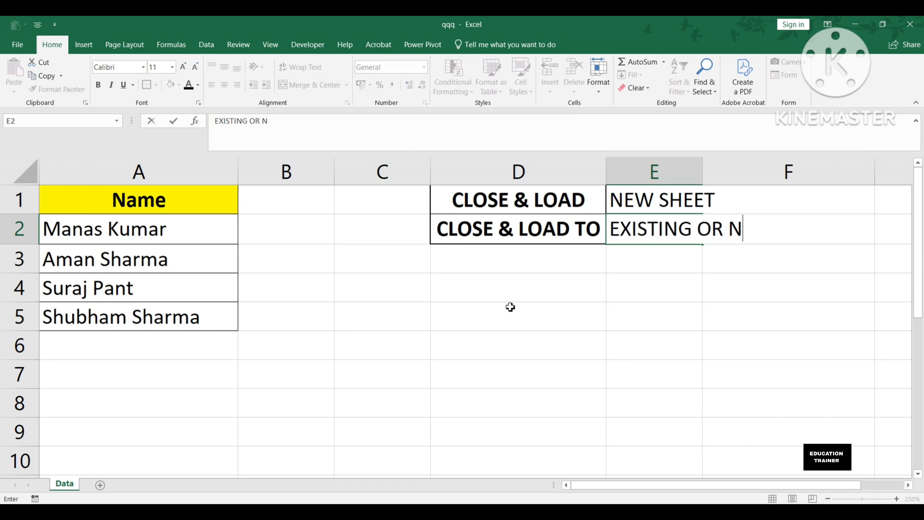
type("EW")
key("Return")
key("Left")
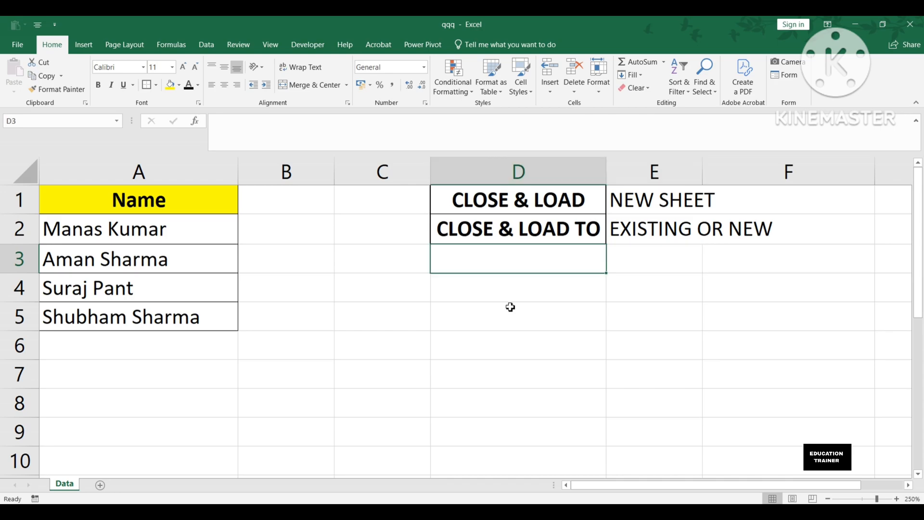
Step: Enter SIMPLE DATA in cell D4 as the first entry of a list under the CLOSE & LOAD TO label
key("Down")
type("SIM")
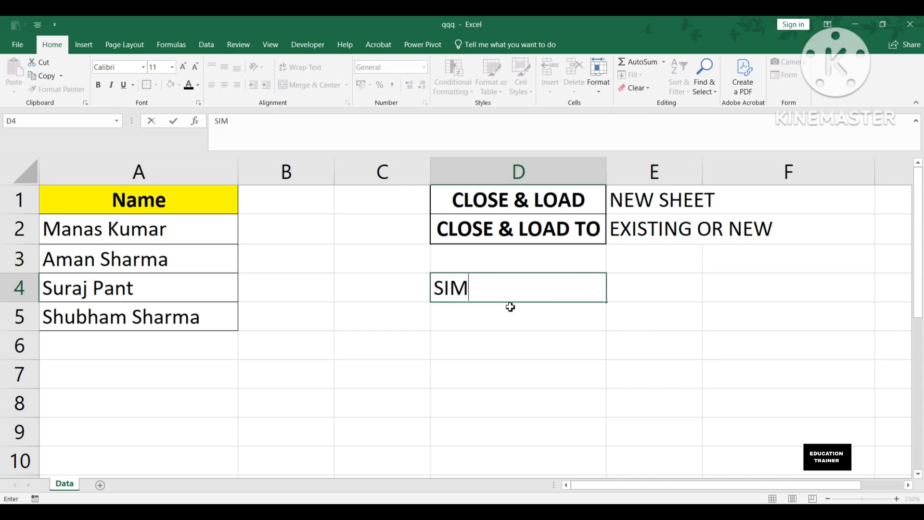
type("PLE DATA")
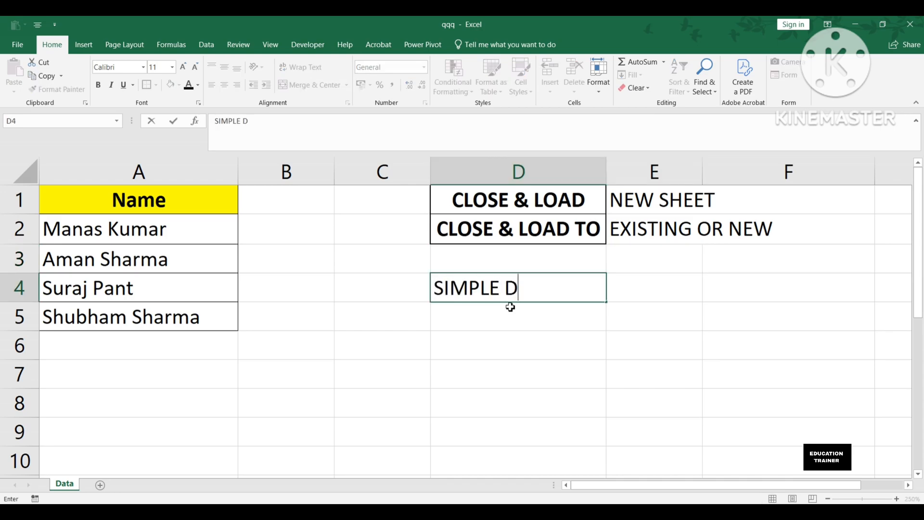
key("Left")
key("Left")
key("Left")
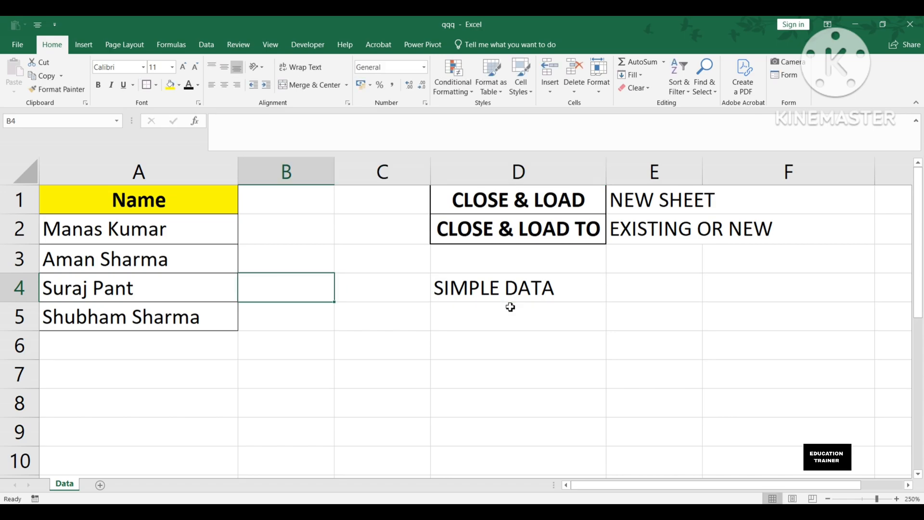
Step: Add PIVOT TABLE in cell D5 and PIVOT CHART in cell D6, below SIMPLE DATA
key("Right")
key("Right")
key("Right")
key("Down")
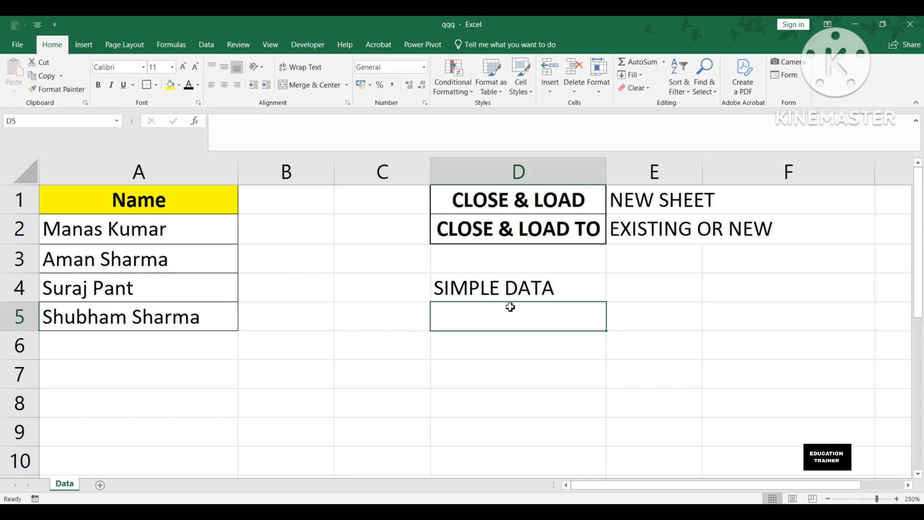
type("PIVO")
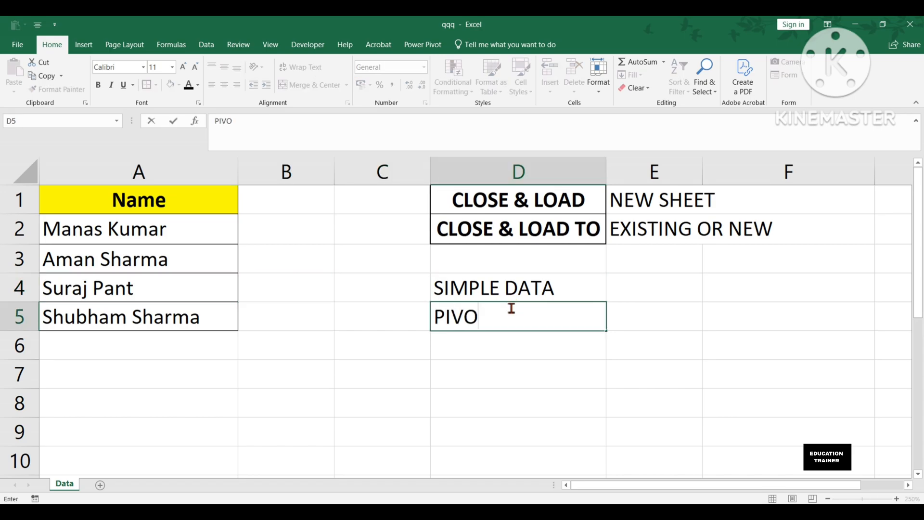
type("T TABLE")
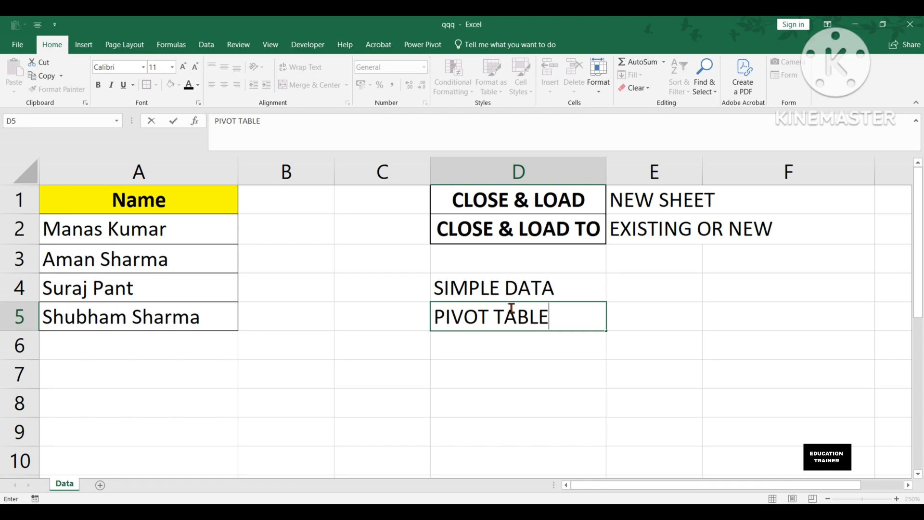
key("Return")
type("PIV")
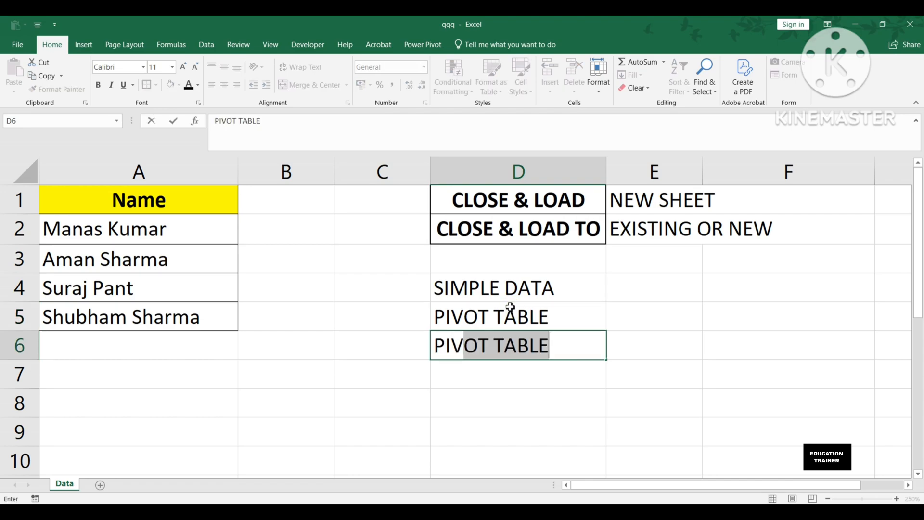
type("OT CHART")
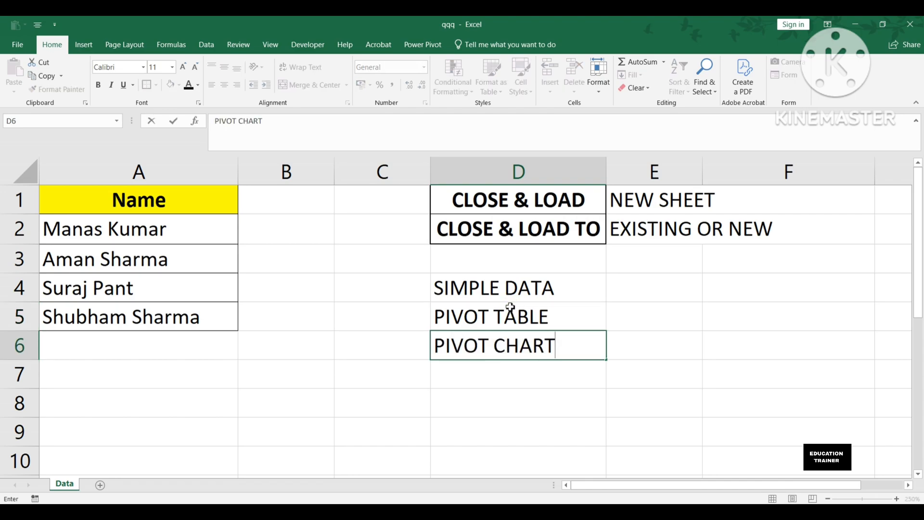
key("Return")
Step: Add DATA MODEL in cell D7 and CONNECTION in cell D8 to complete the list
type("M")
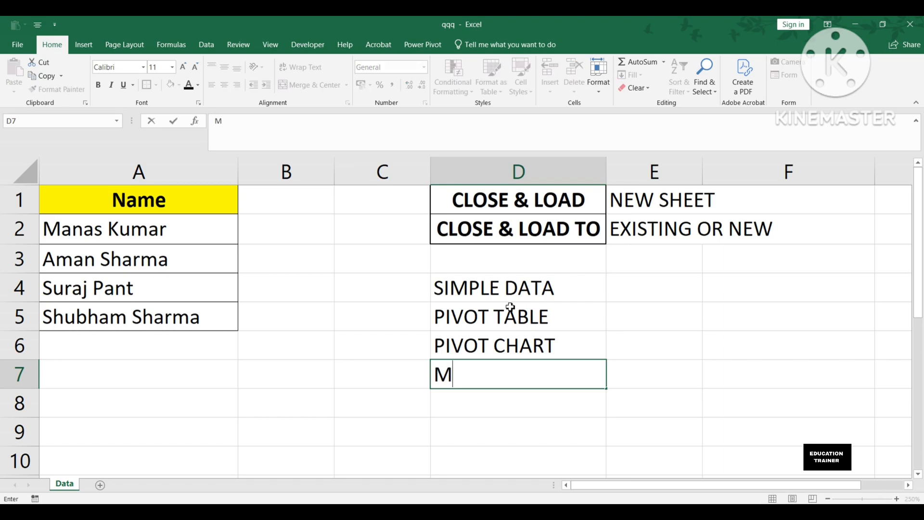
key("BackSpace")
type("DATA MODEL")
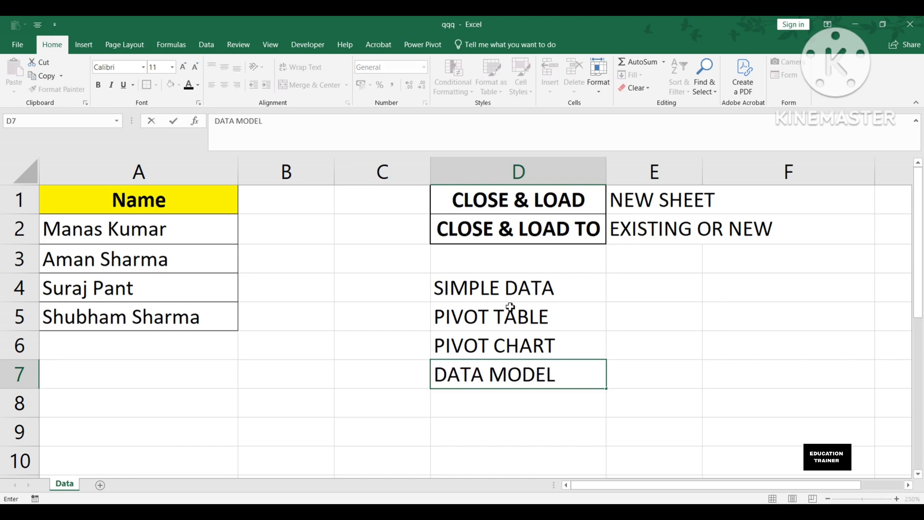
key("Return")
type("CONNECTIO")
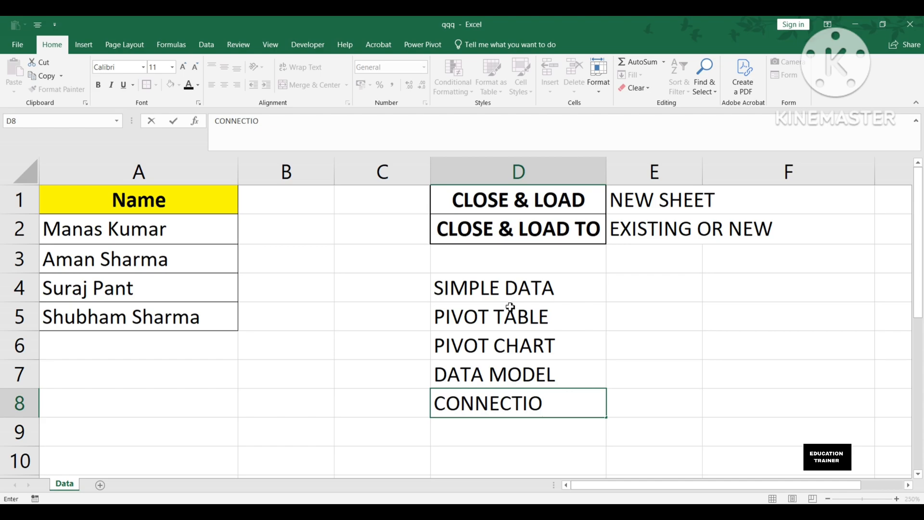
type("N")
key("Return")
key("Up")
key("Up")
key("Up")
key("Up")
key("Up")
key("Up")
key("Up")
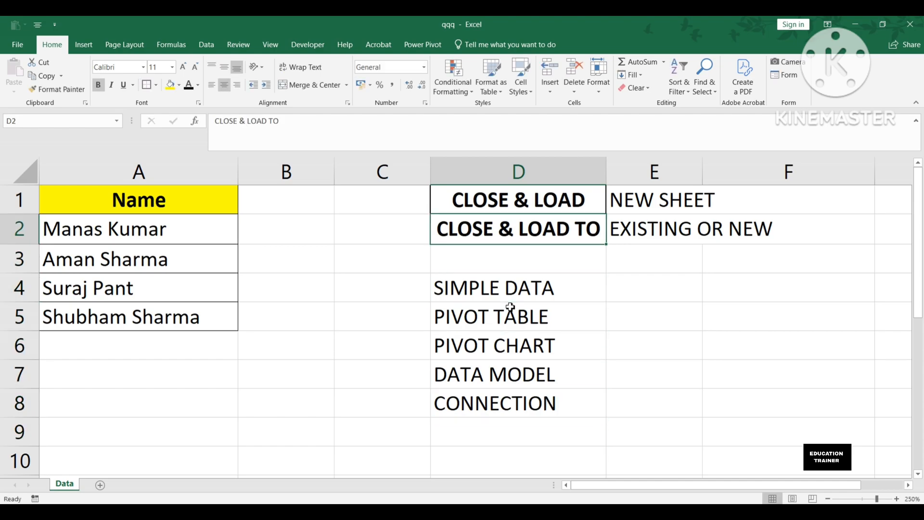
key("Up")
key("Right")
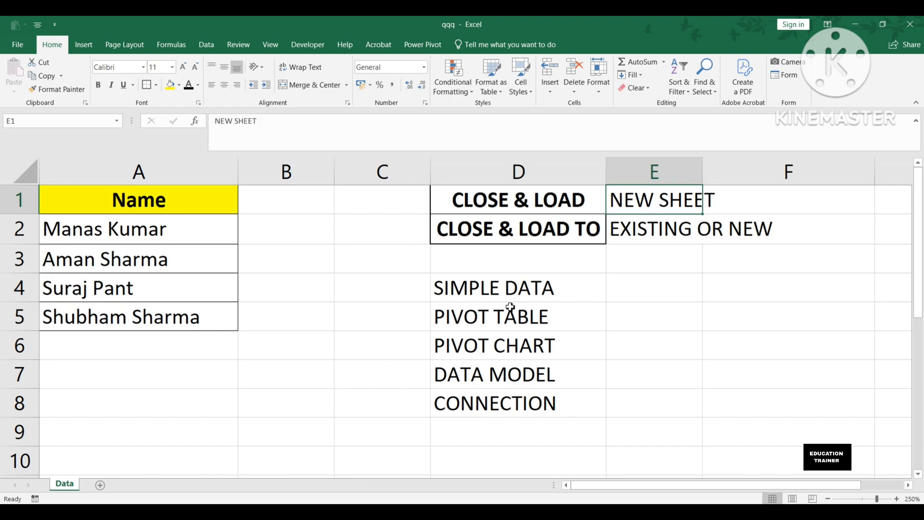
key("Down")
key("Down")
key("Down")
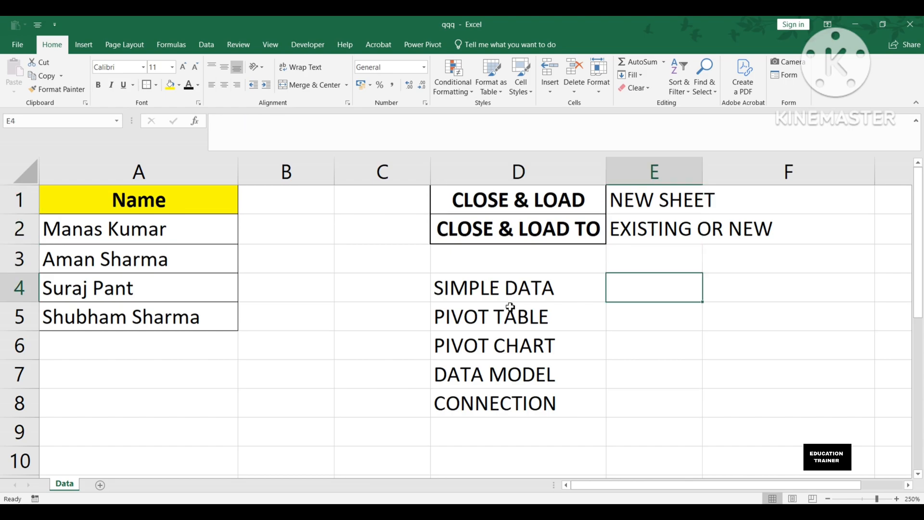
key("Left")
key("Left")
key("Left")
key("Left")
key("Right")
key("Right")
key("Right")
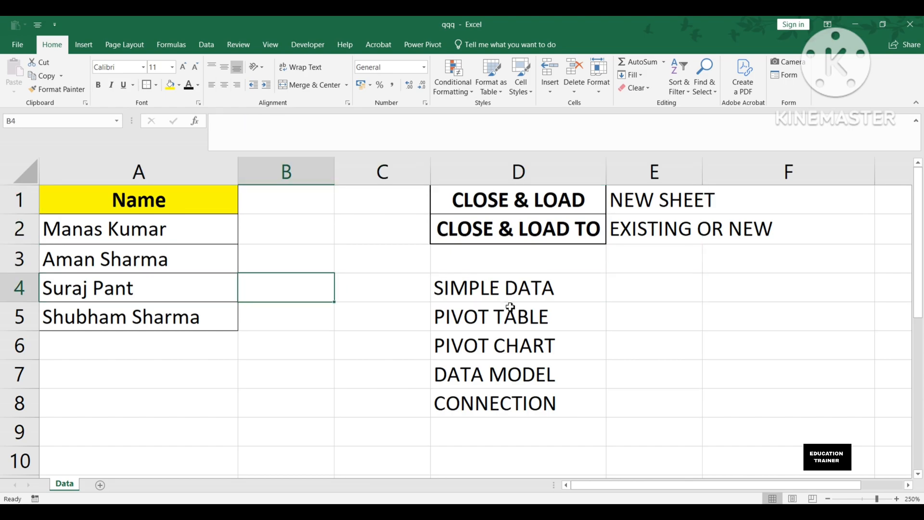
key("Up")
key("Up")
key("Up")
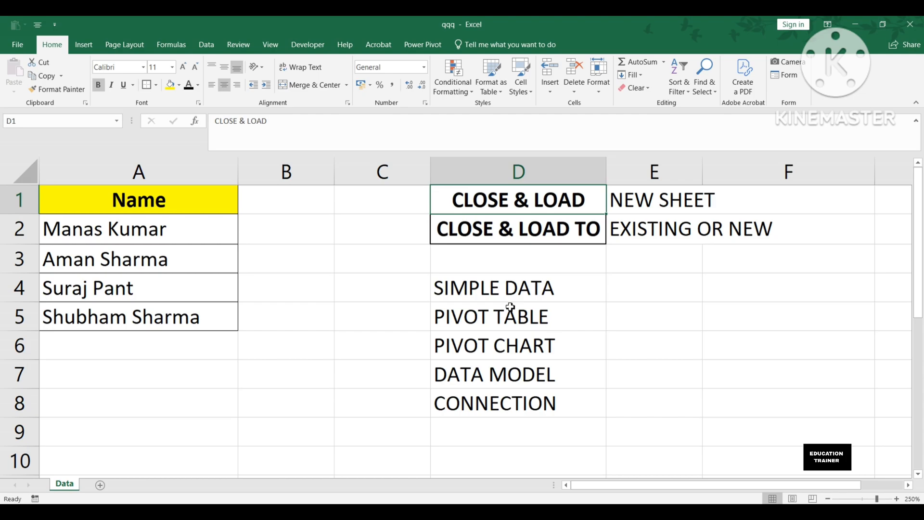
key("Down")
key("Down")
key("Up")
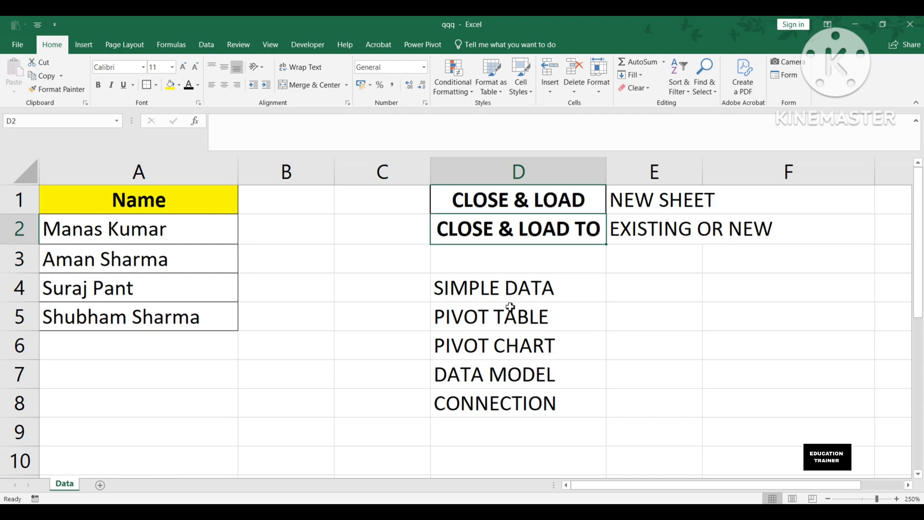
key("Up")
key("Down")
key("Down")
key("Down")
key("ctrl+shift+Down")
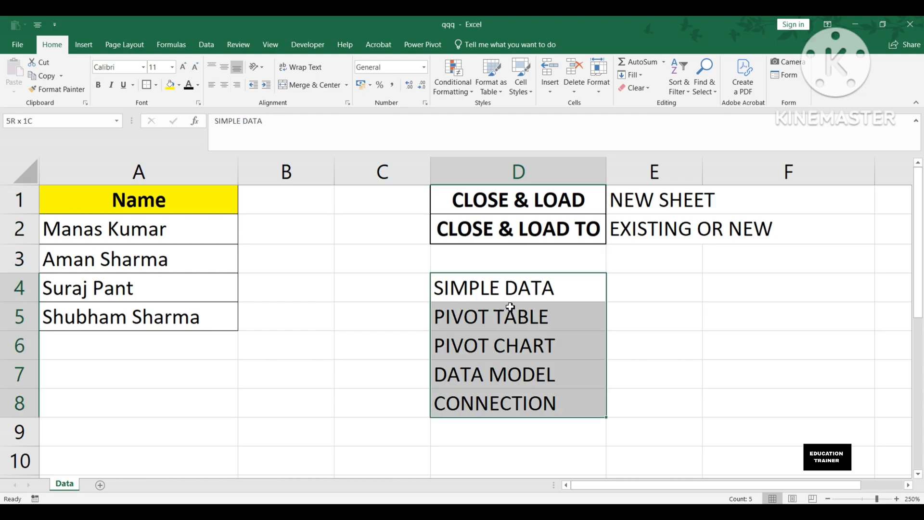
left_click(557, 231, "ctrl")
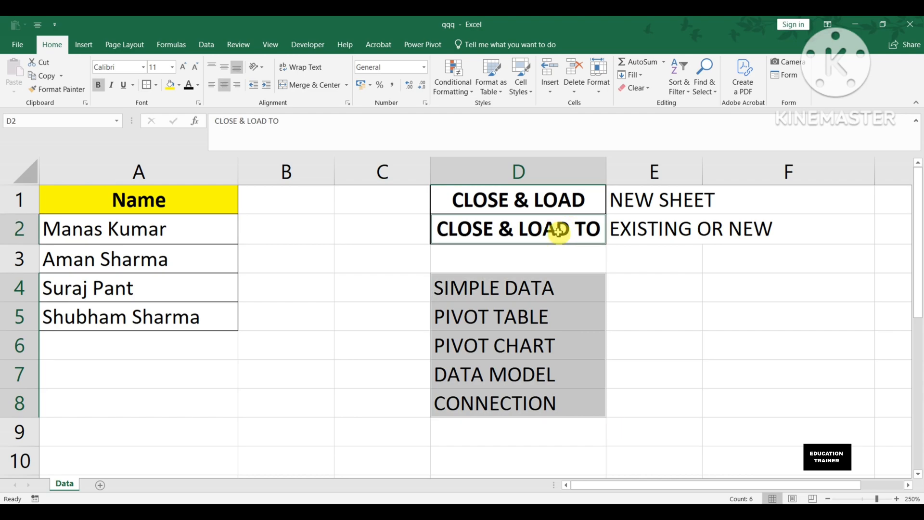
left_click(588, 270)
left_click(545, 218)
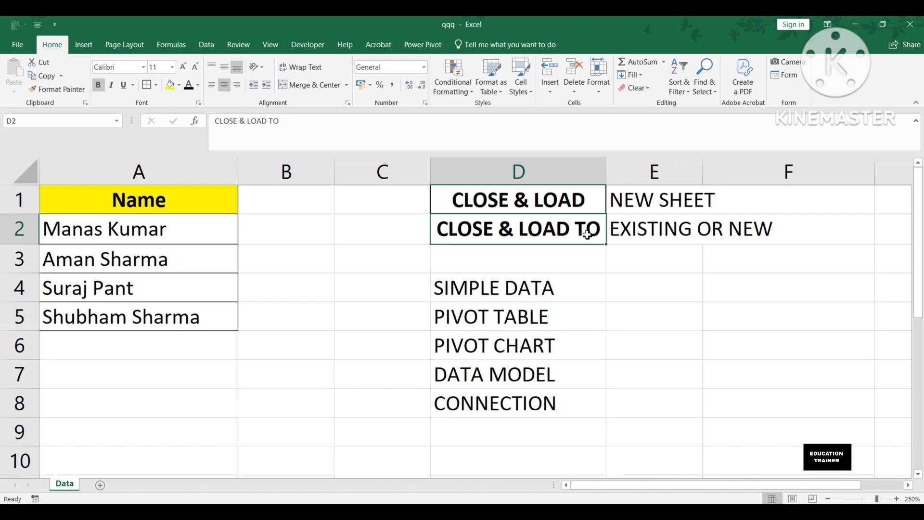
Step: Convert the Name list in column A into a table with headers and load it into the Power Query Editor
left_click(167, 238)
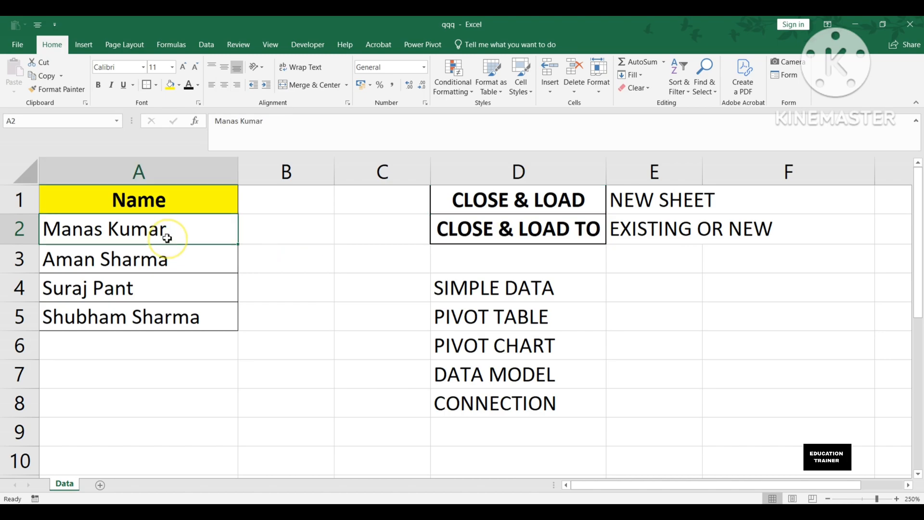
key("ctrl+a")
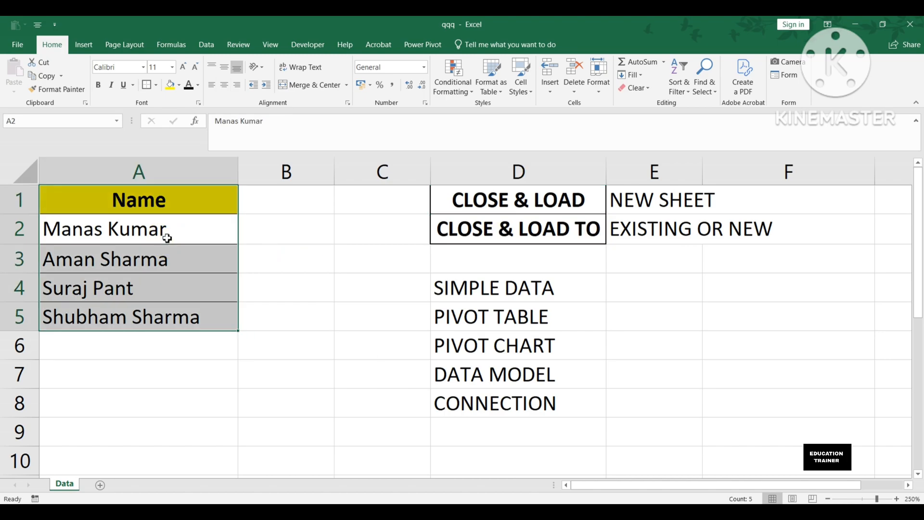
key("ctrl+t")
key("Return")
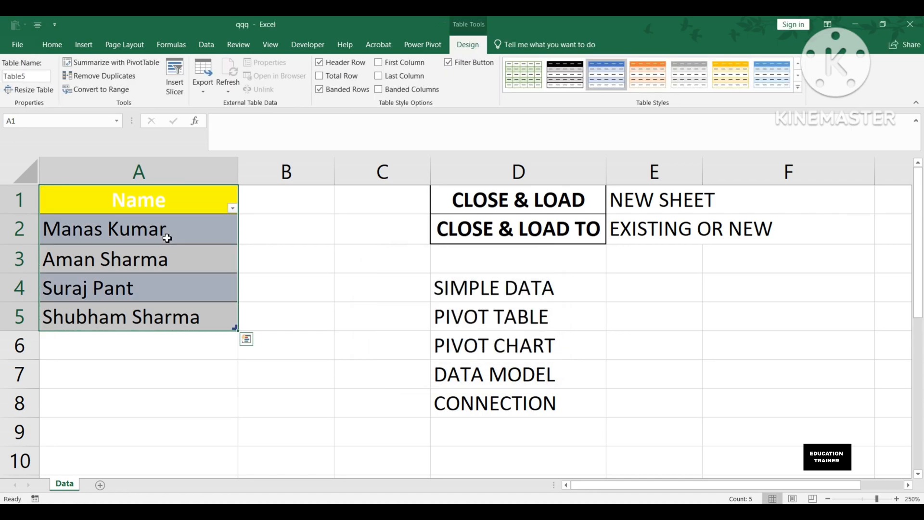
left_click(206, 49)
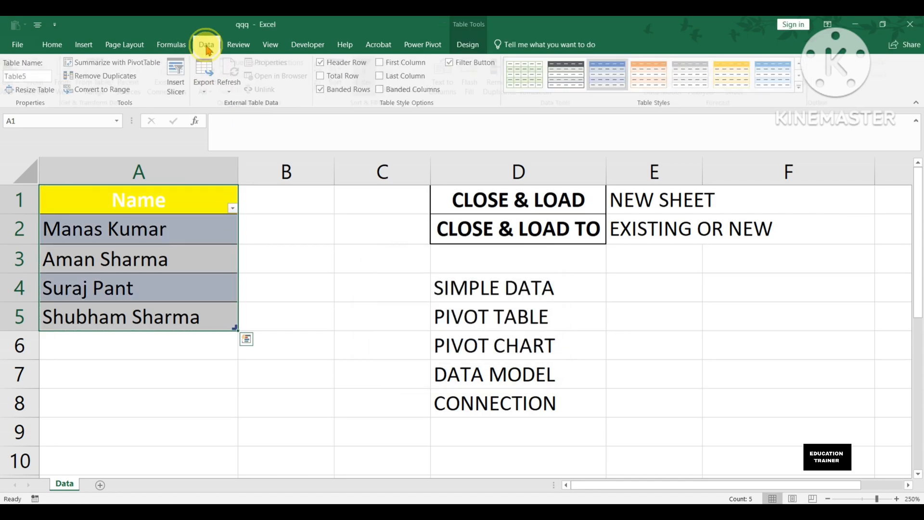
left_click(96, 78)
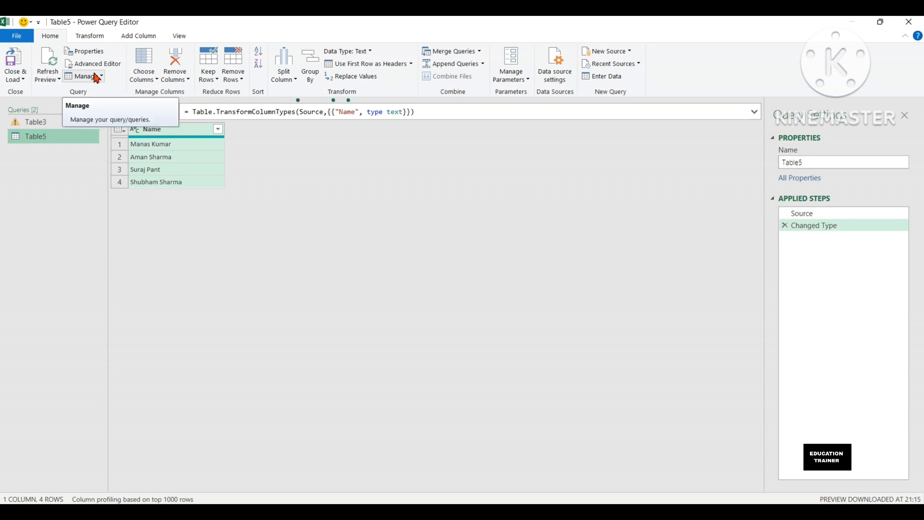
Step: Delete the broken Table3 query from the query list
left_click(62, 124)
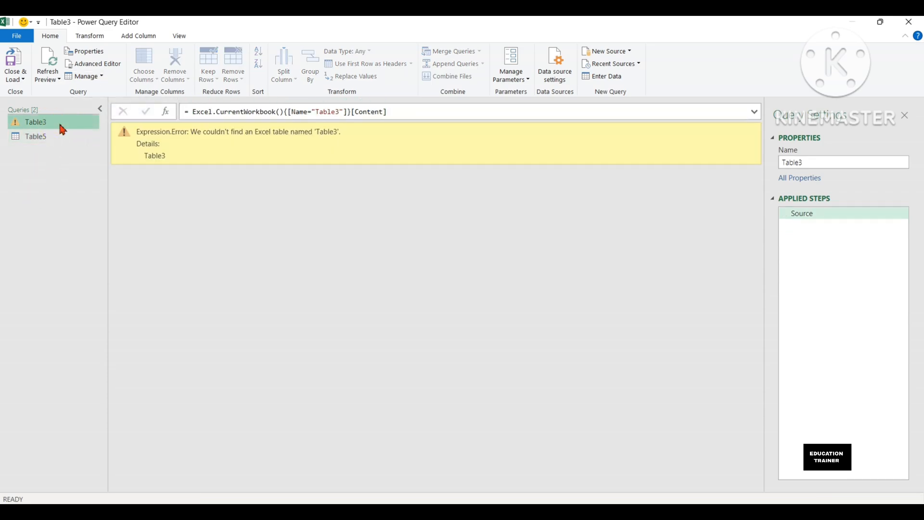
right_click(60, 125)
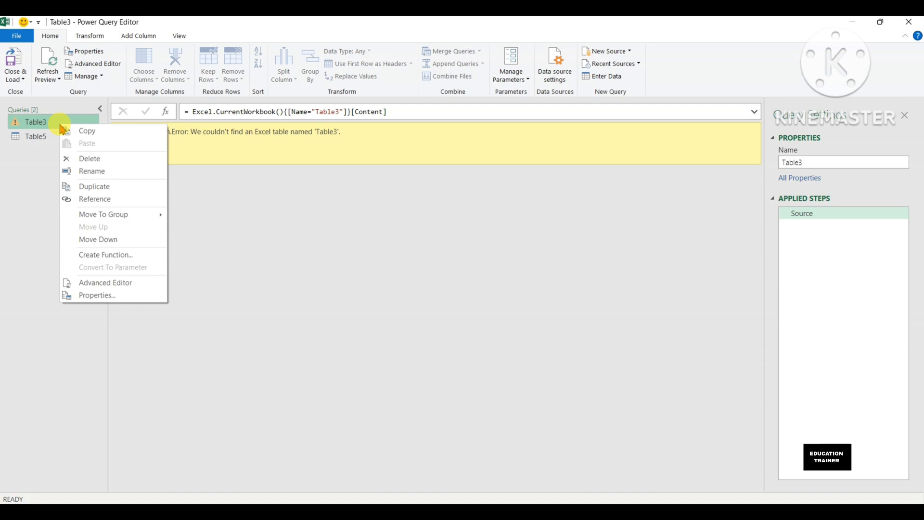
left_click(105, 159)
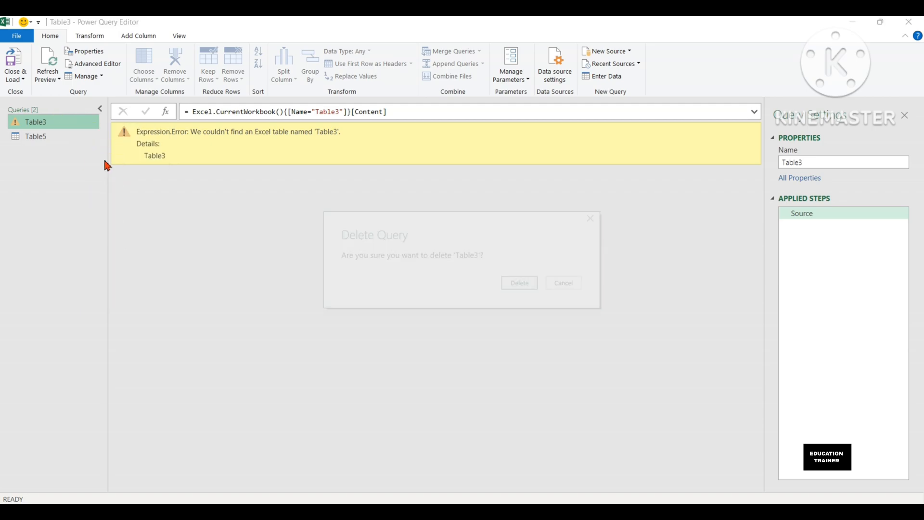
left_click(516, 282)
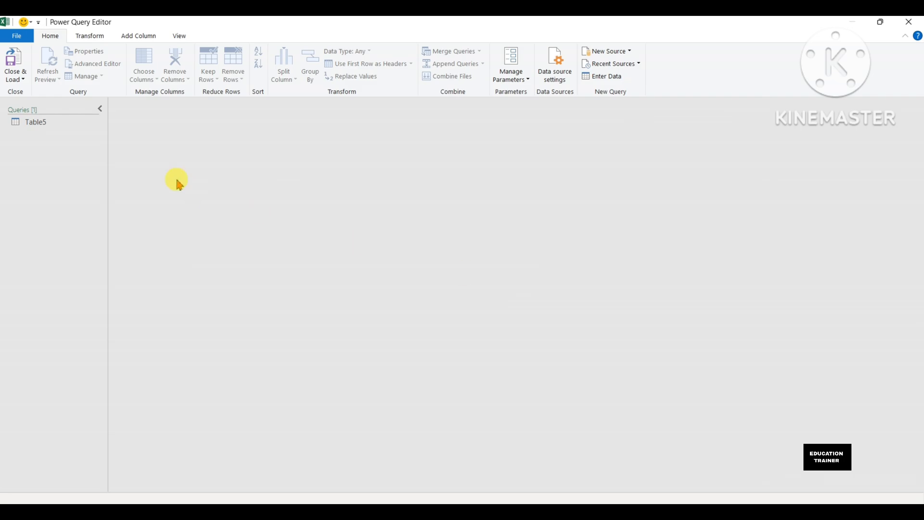
Step: Duplicate the Name column twice in the Table5 query
left_click(50, 125)
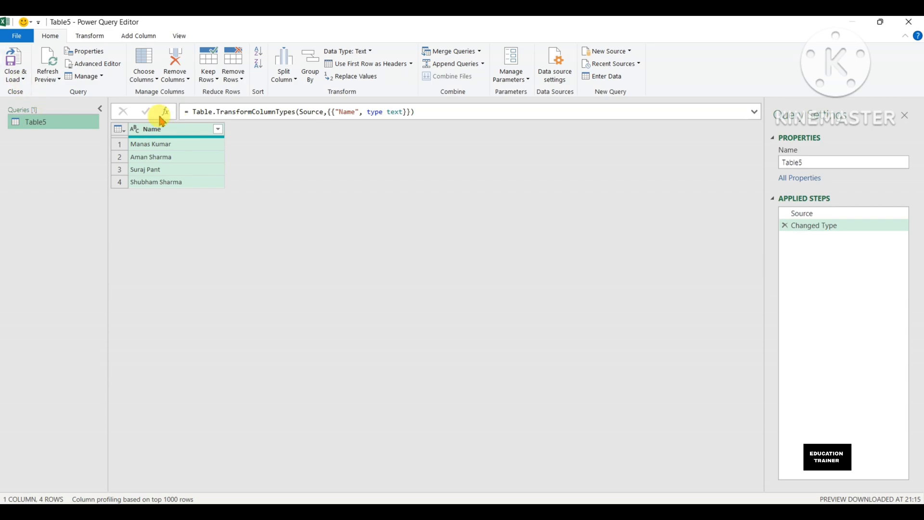
right_click(182, 131)
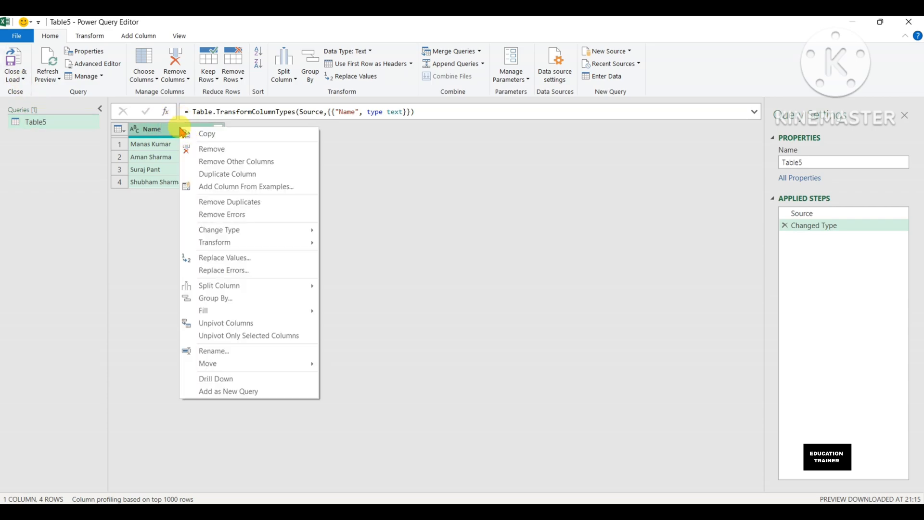
left_click(259, 175)
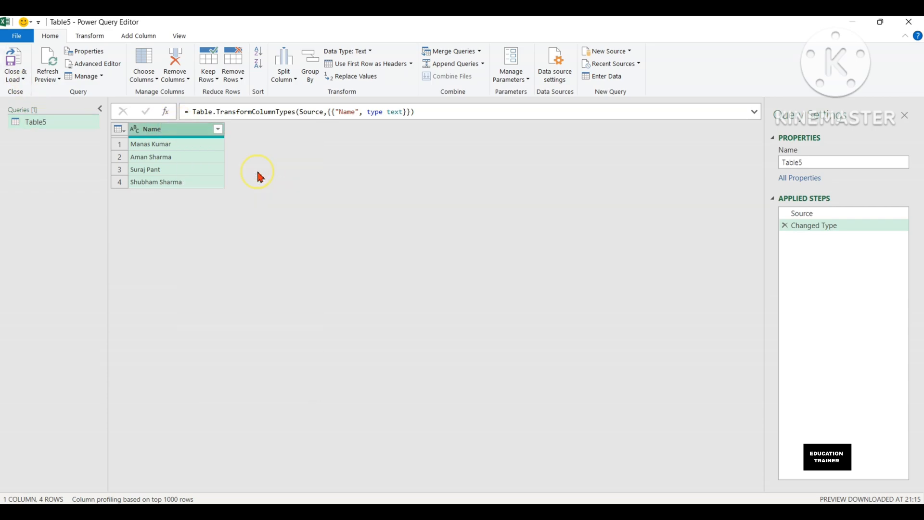
right_click(185, 131)
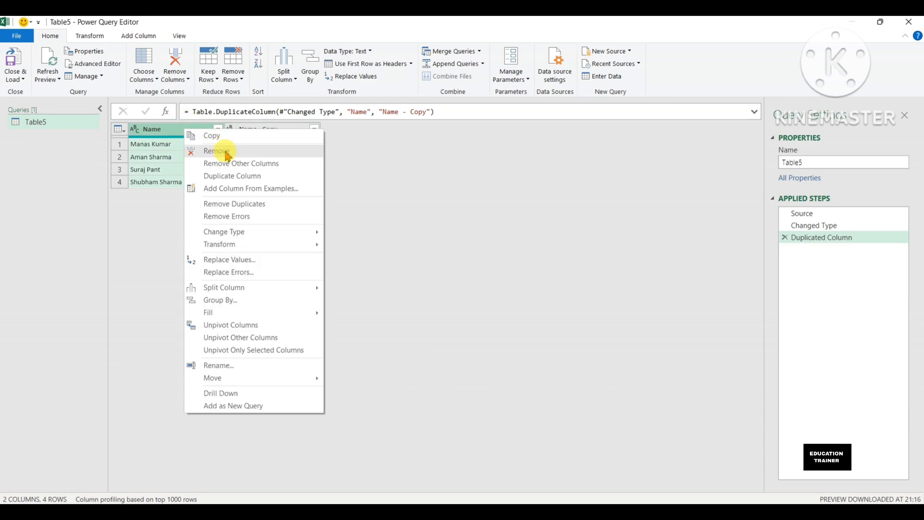
left_click(226, 174)
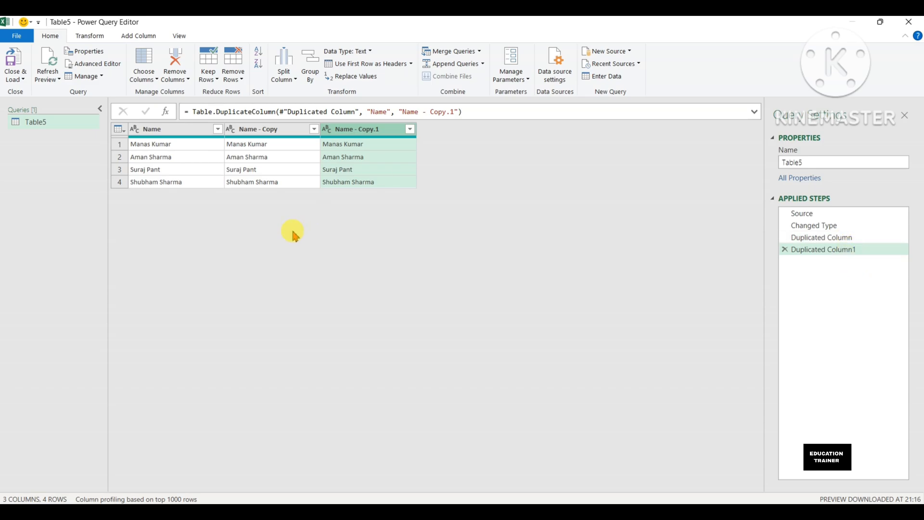
Step: Load the Table5 query's result into the workbook with Close & Load
left_click(22, 80)
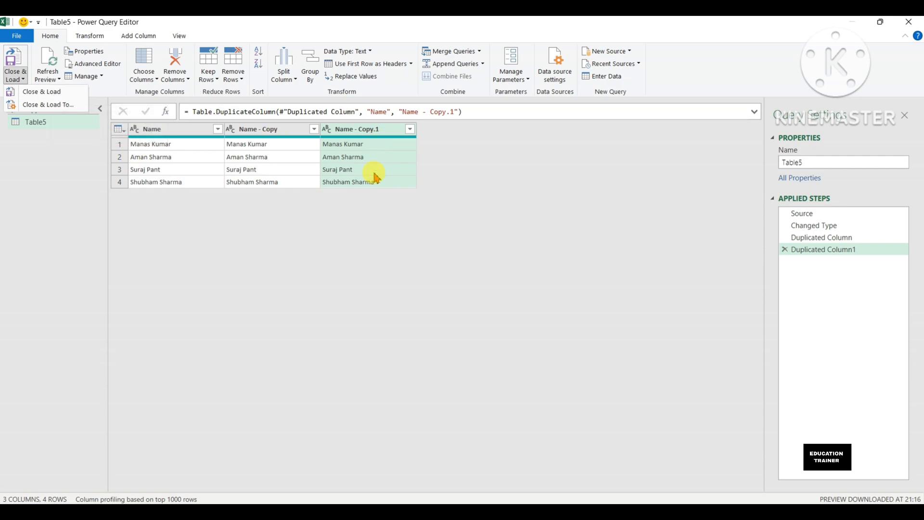
left_click(49, 98)
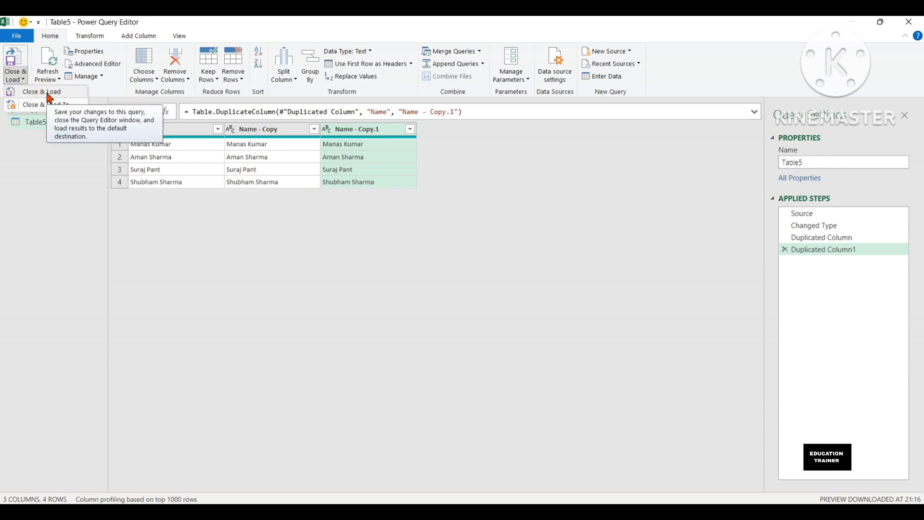
left_click(49, 93)
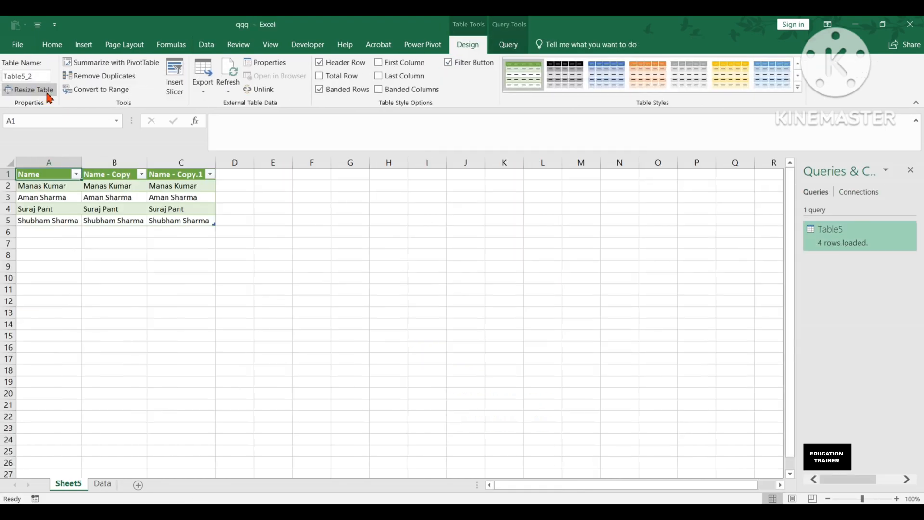
Step: Examine the loaded table on Sheet5 at 160% zoom and compare it with the source table on the Data sheet
left_click(100, 485)
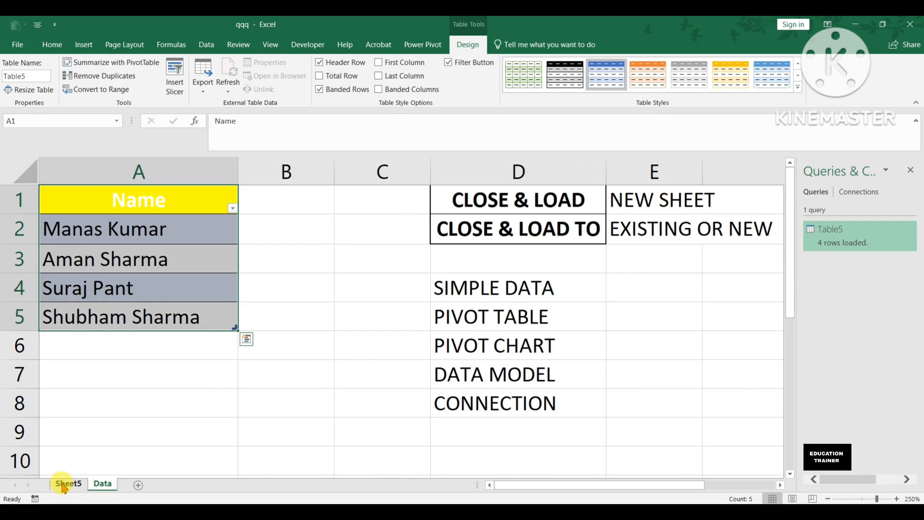
left_click(67, 484)
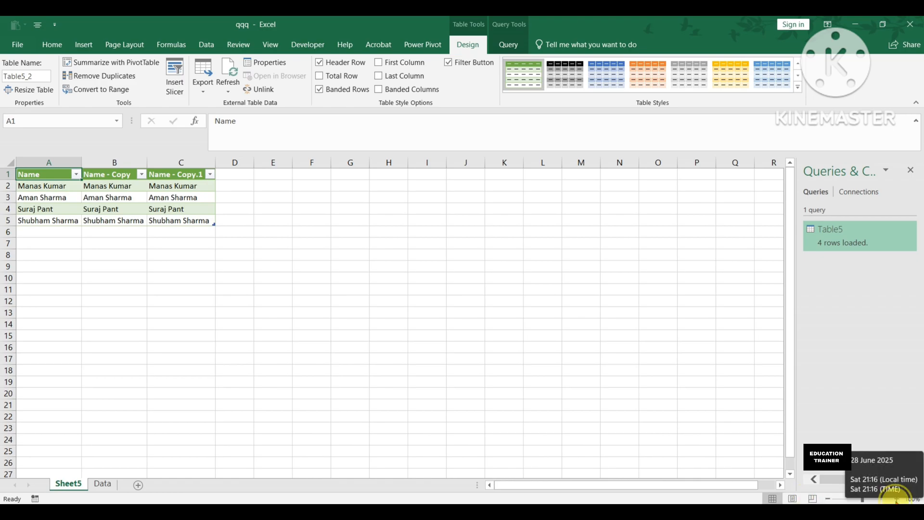
left_click(735, 404)
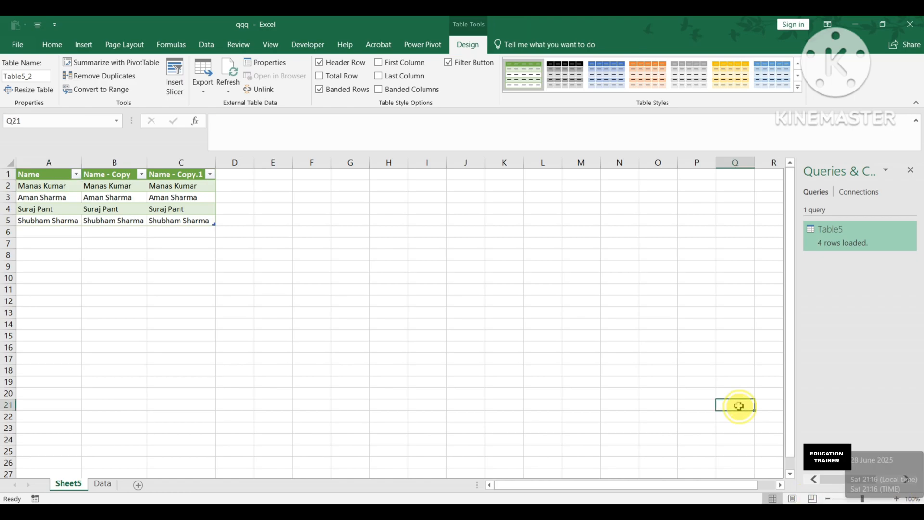
left_click(896, 499)
left_click(896, 499)
left_click(896, 499)
left_click(896, 499)
left_click(896, 498)
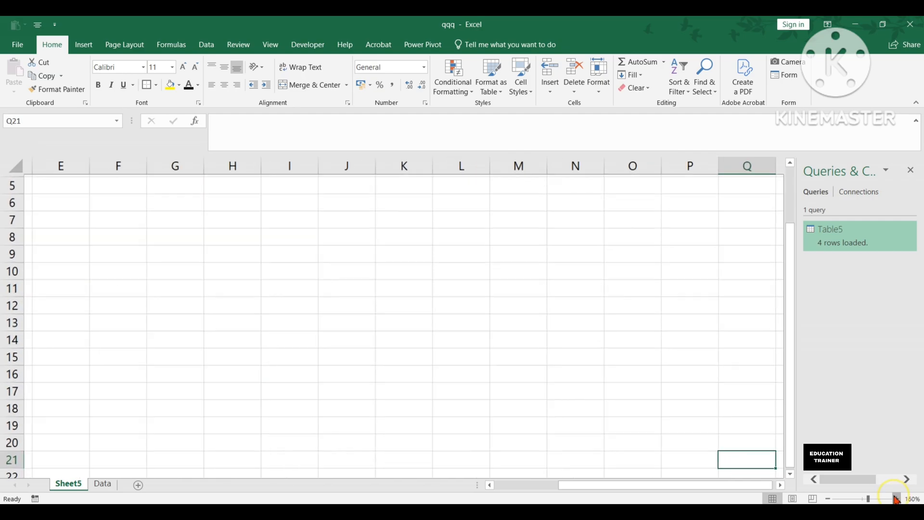
left_click(896, 499)
left_click_drag(732, 483, 435, 487)
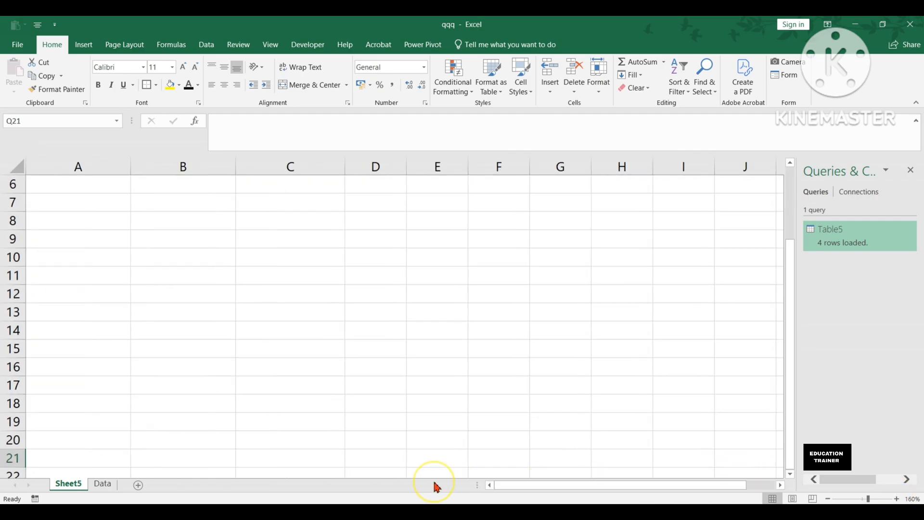
left_click_drag(795, 314, 788, 184)
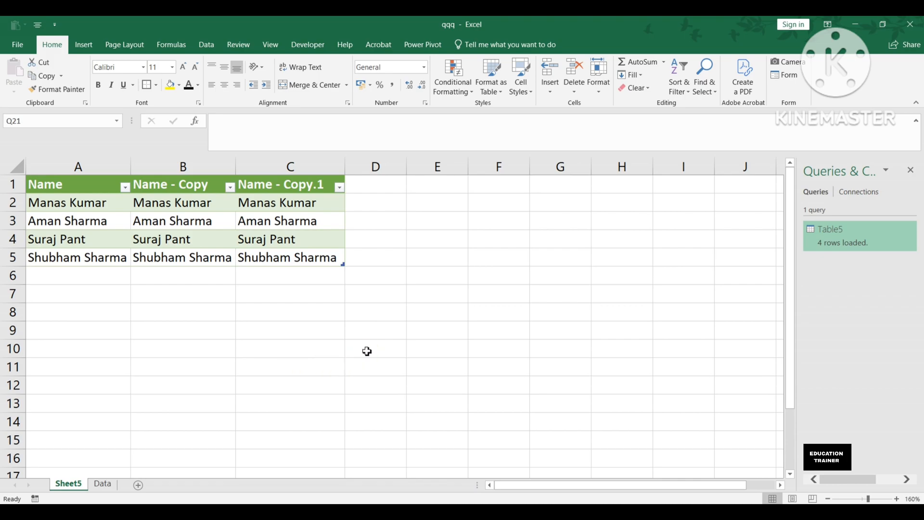
left_click(102, 484)
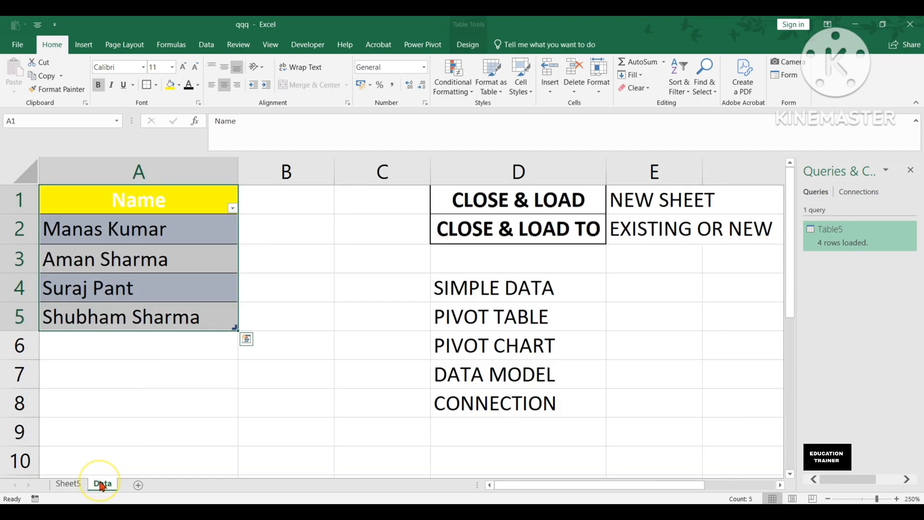
left_click(76, 481)
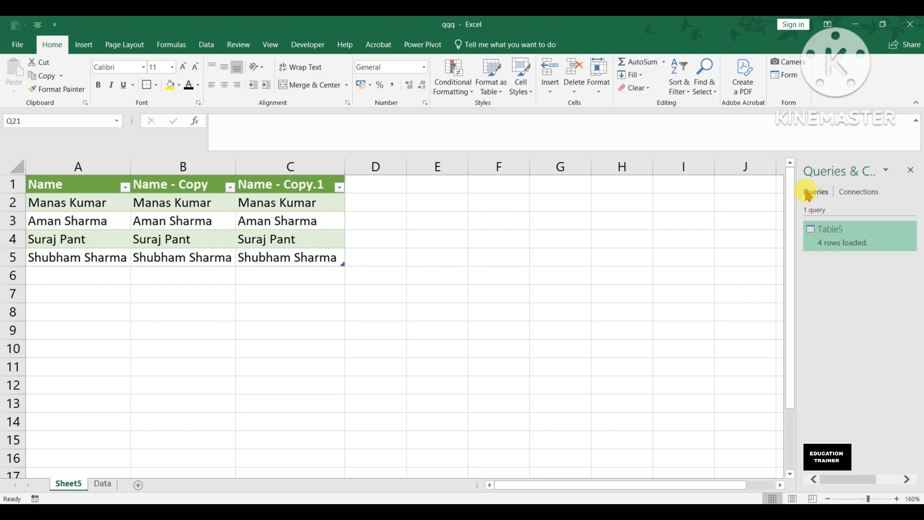
Step: Adjust the width of the Queries & Connections pane and close it
left_click_drag(799, 191, 702, 200)
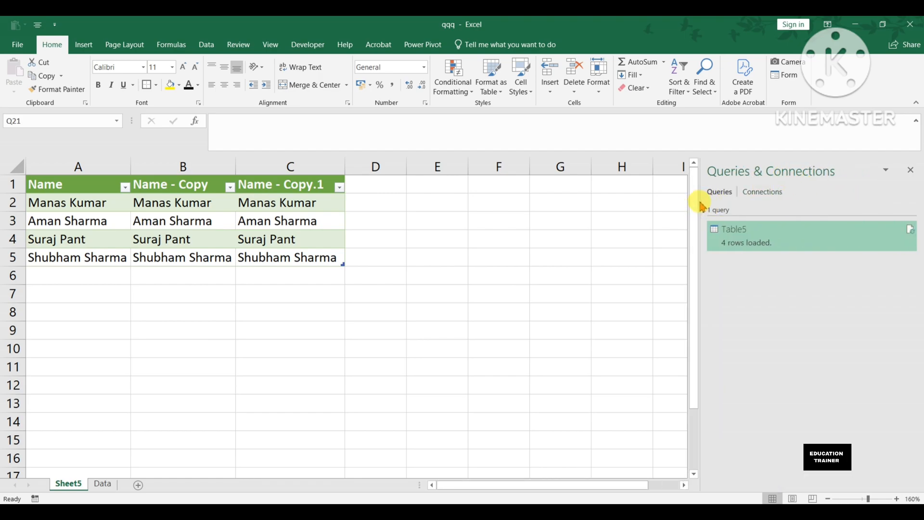
left_click_drag(701, 202, 783, 197)
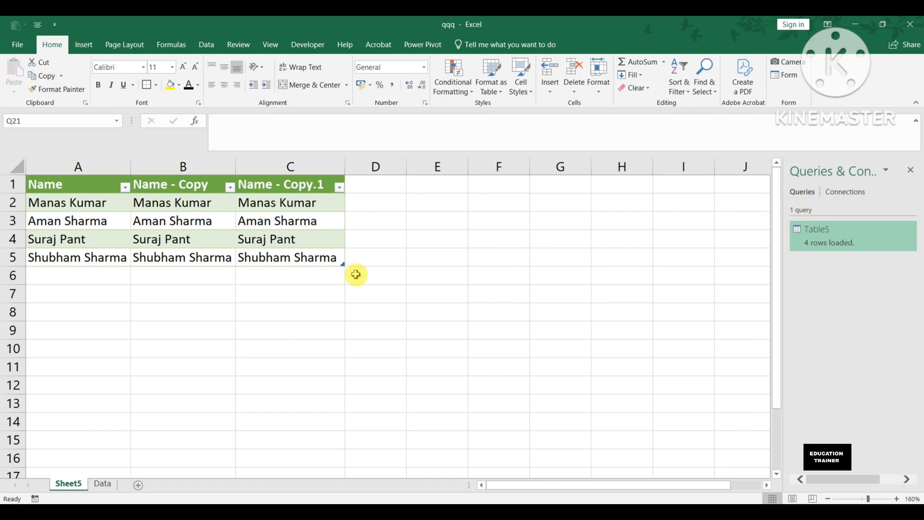
left_click(819, 245)
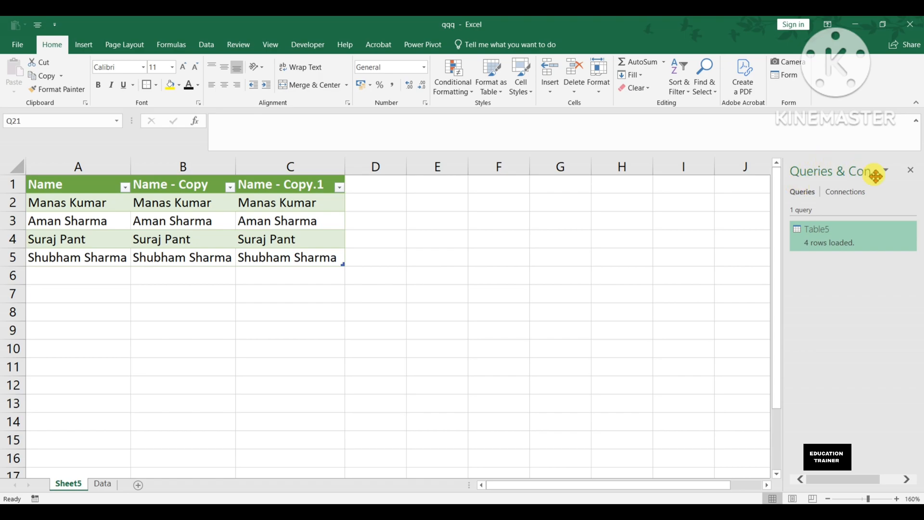
left_click(910, 170)
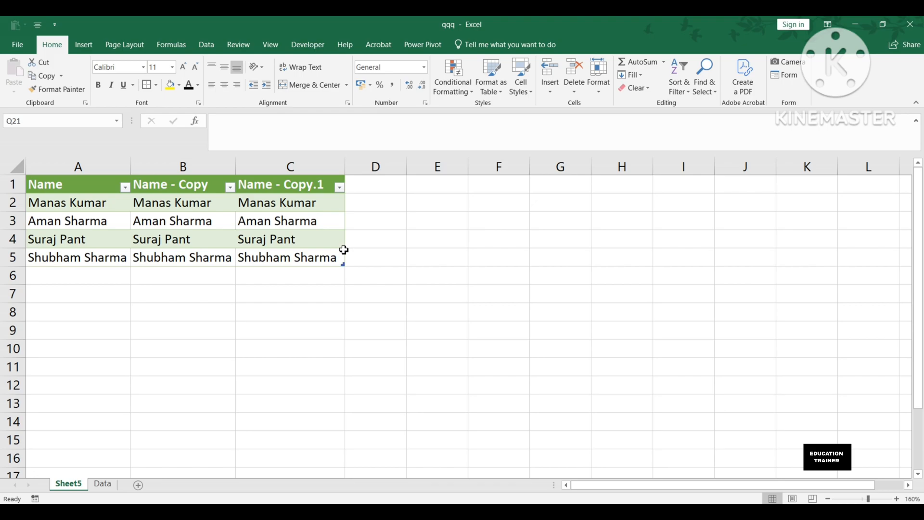
Step: Bring back the Queries & Connections pane and reopen the Table5 query in the Power Query Editor
left_click(207, 46)
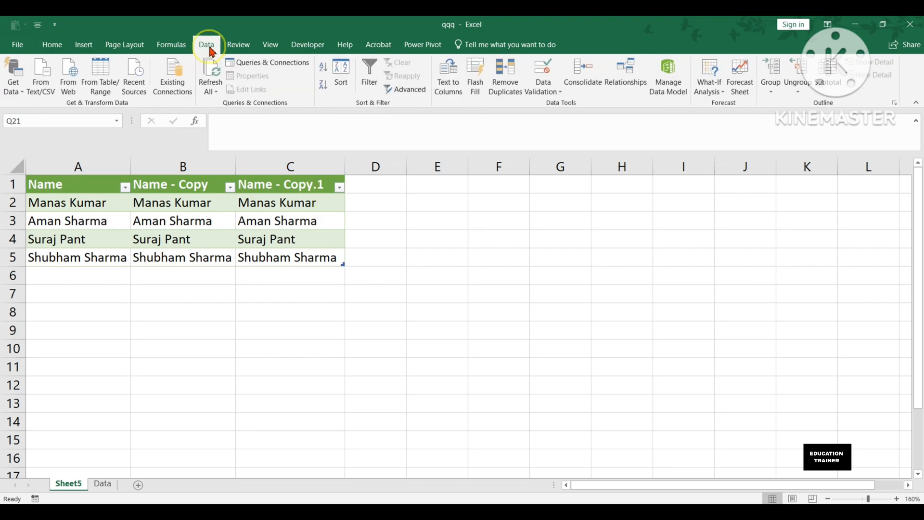
left_click(277, 66)
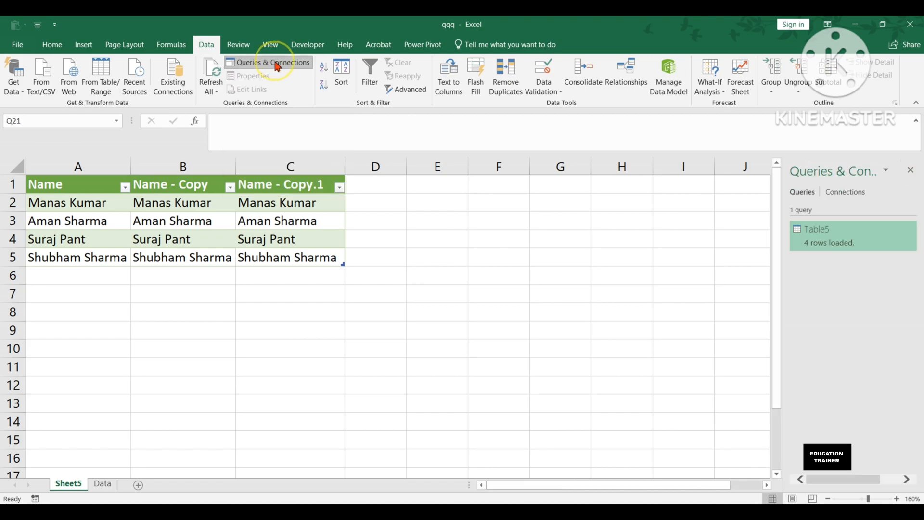
left_click(807, 239)
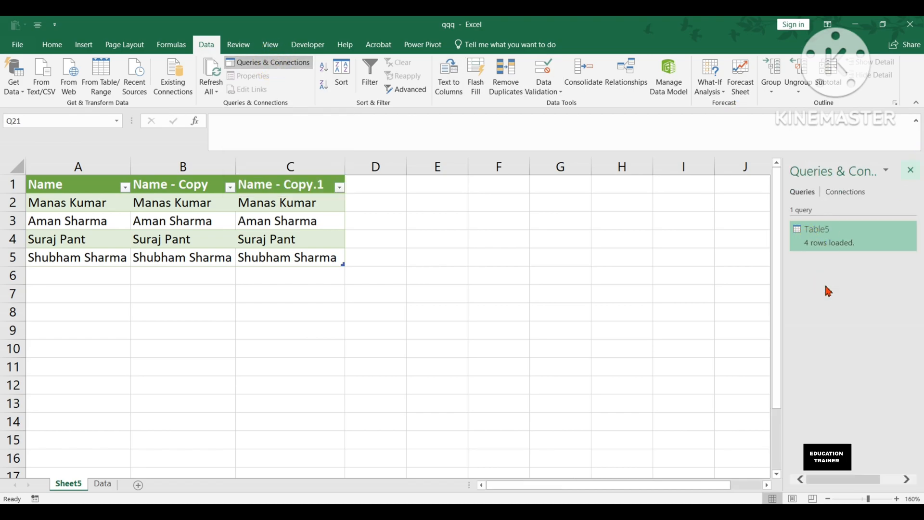
left_click(244, 63)
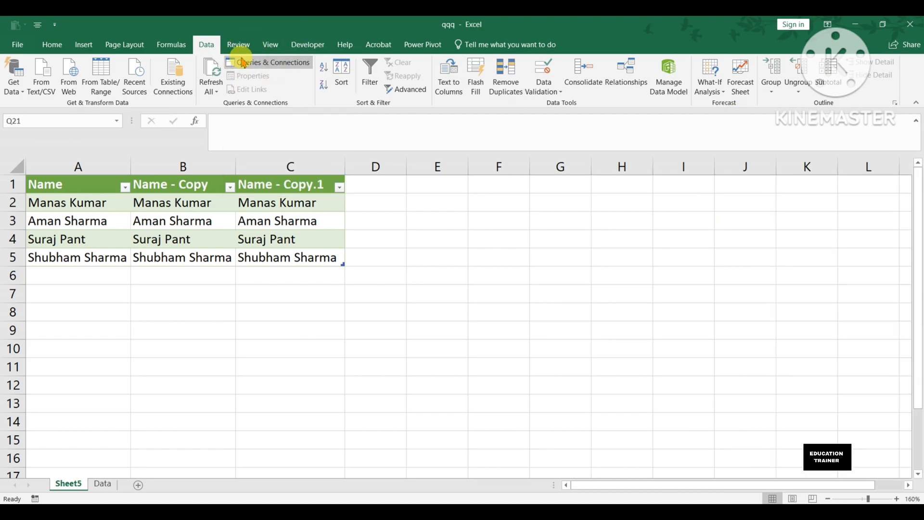
left_click(243, 62)
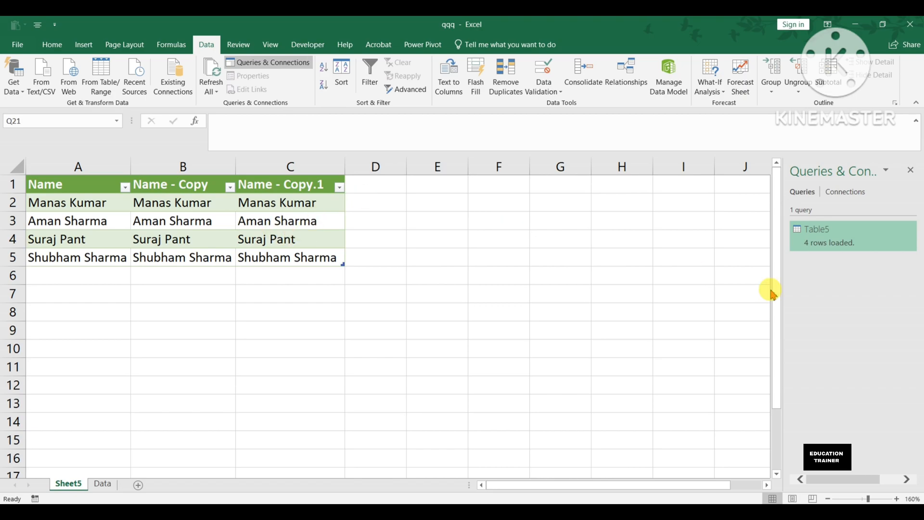
double_click(860, 239)
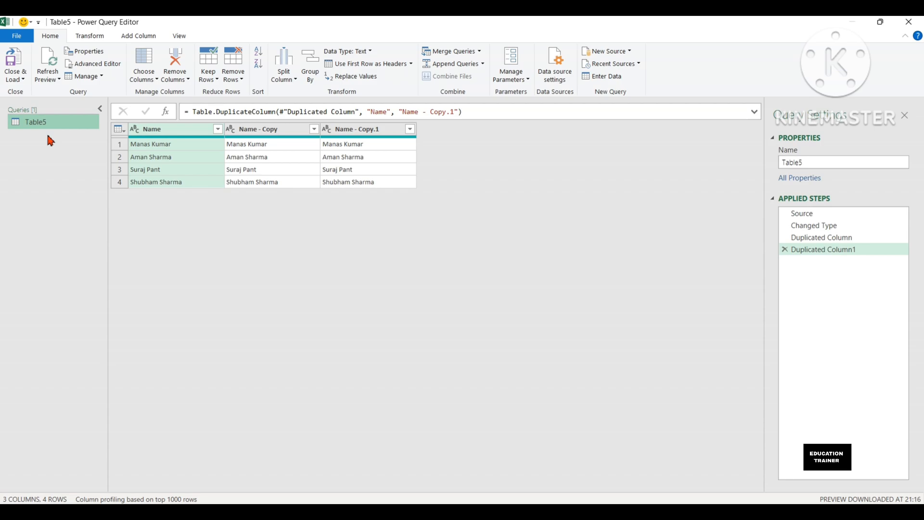
Step: Check the available load options for the Table5 query and return to the workbook with Close & Load
left_click(19, 80)
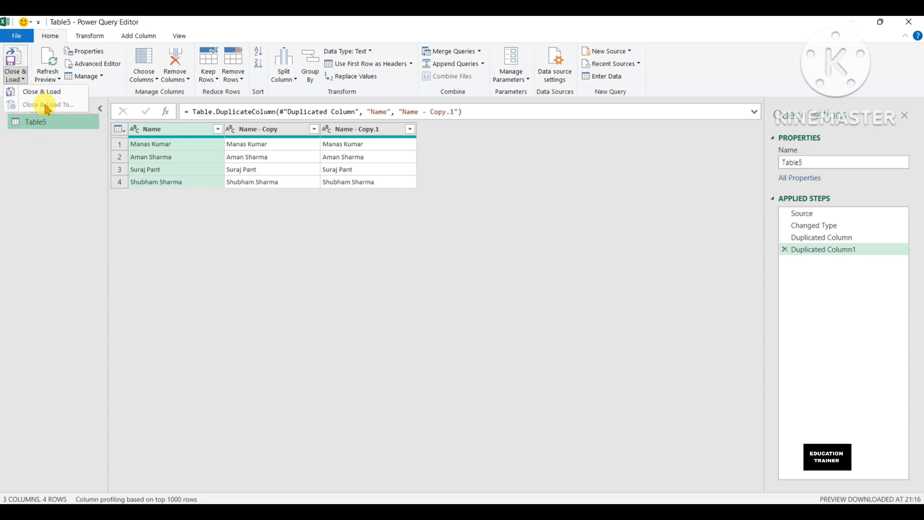
left_click(17, 36)
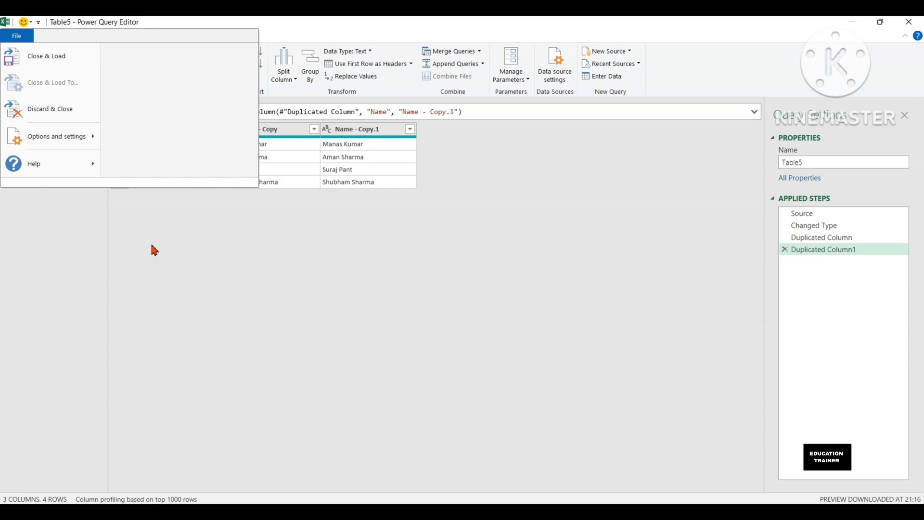
left_click(53, 66)
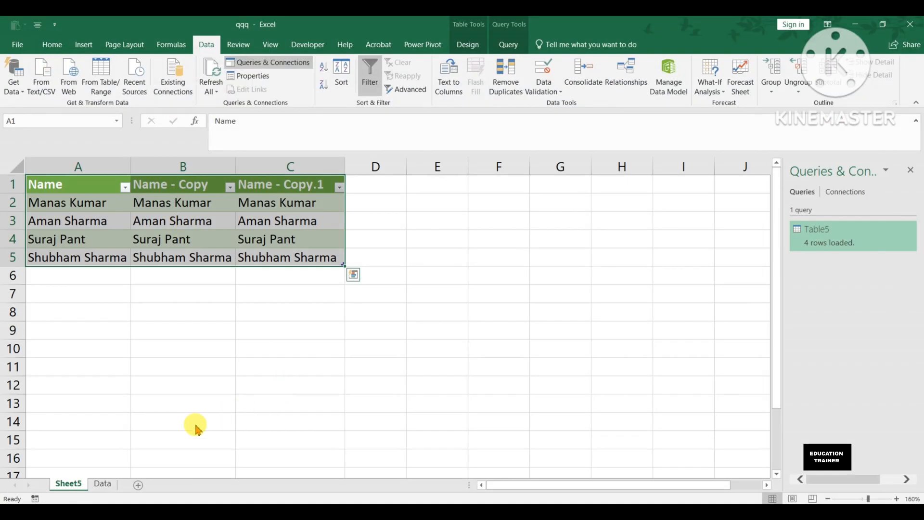
Step: Create a second query from the Name table on the Data sheet, opening it in the Power Query Editor
left_click(100, 475)
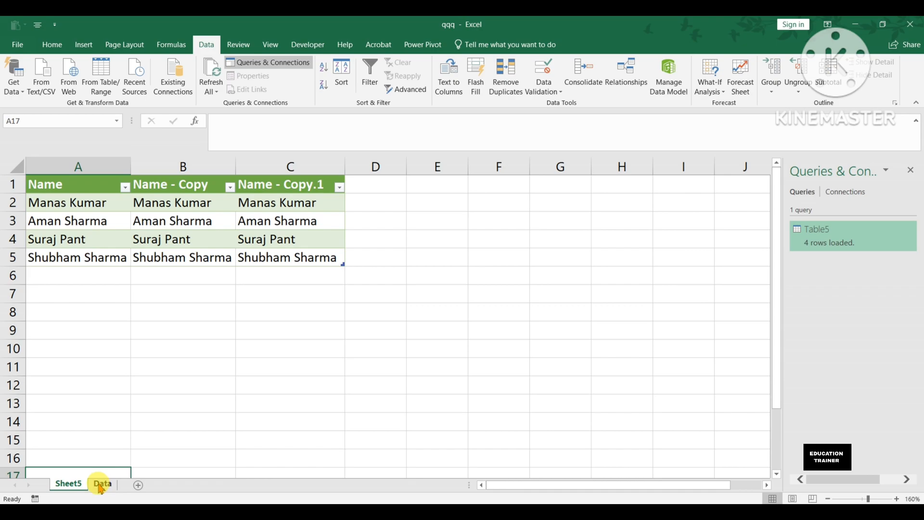
left_click(101, 483)
left_click(124, 263)
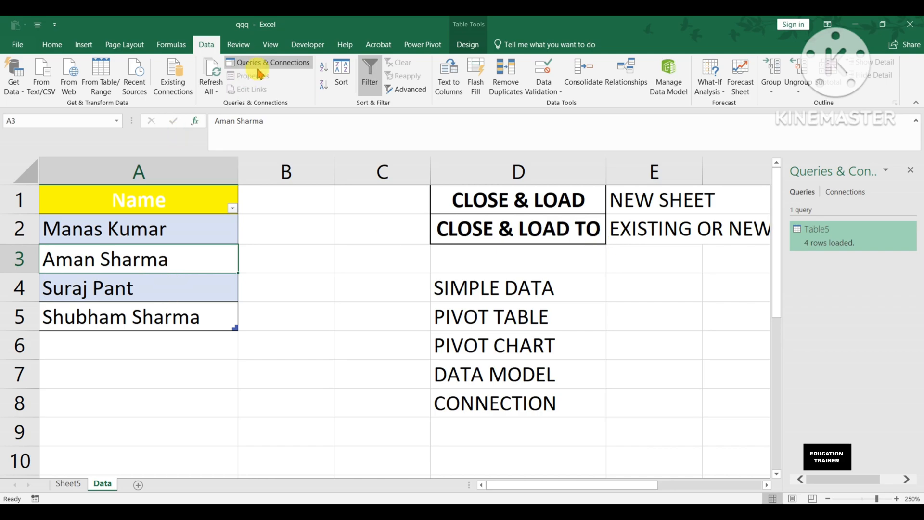
left_click(116, 77)
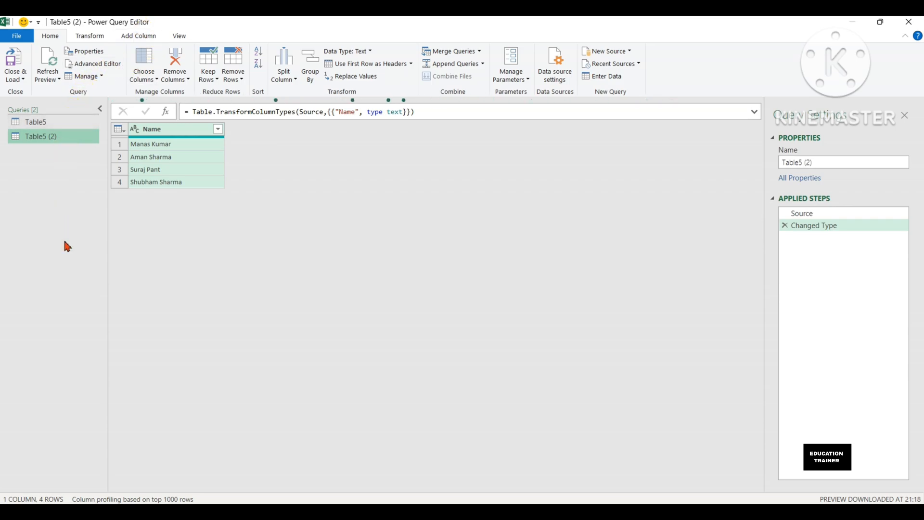
Step: Rename the Table5 query as CLOSEAND LOAD
left_click(45, 121)
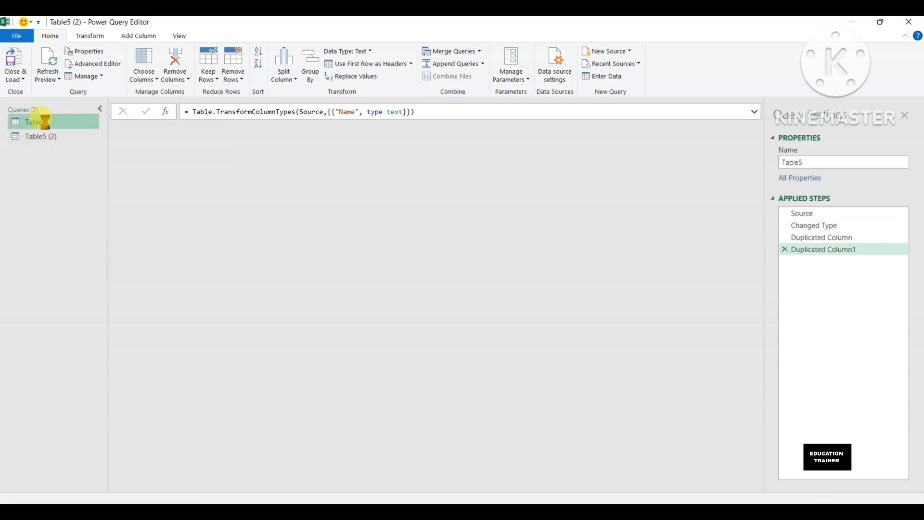
double_click(821, 161)
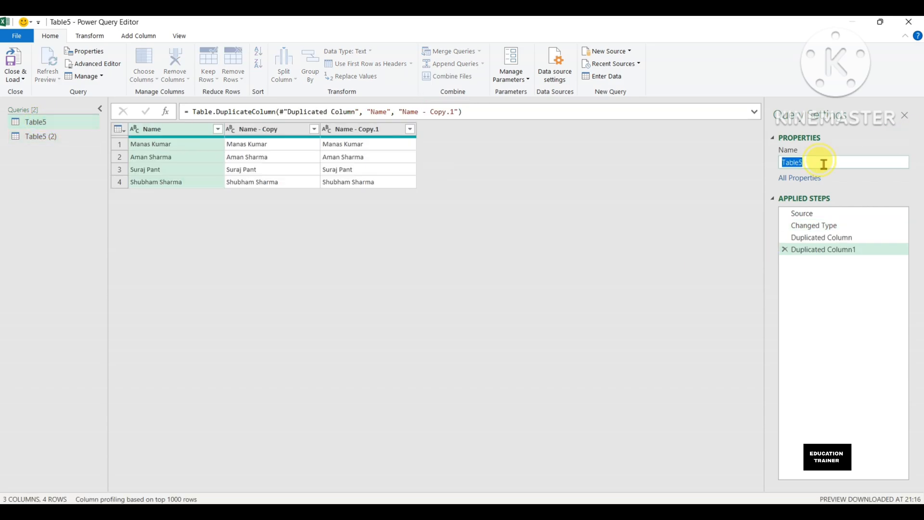
type("CLOSEAND LOAD")
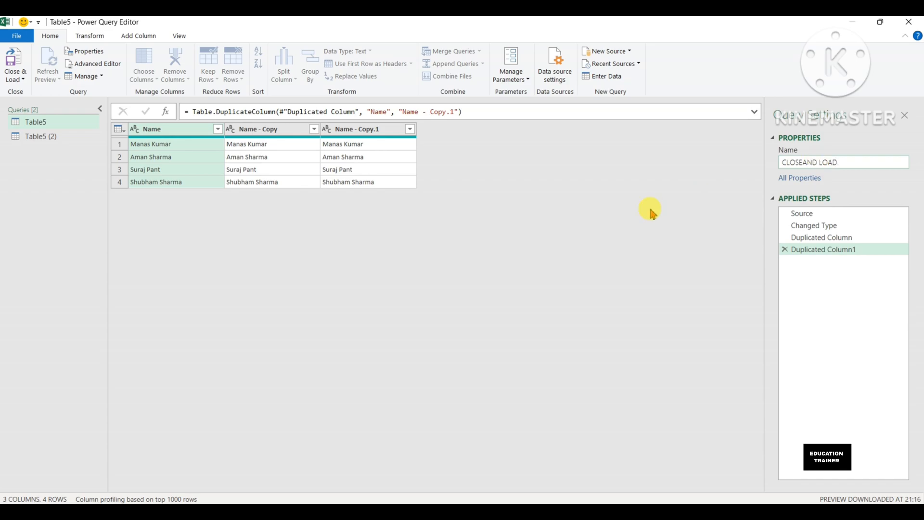
key("Return")
Step: Rename the Table5 (2) query as CLOSE AND LOAD TO
left_click(57, 141)
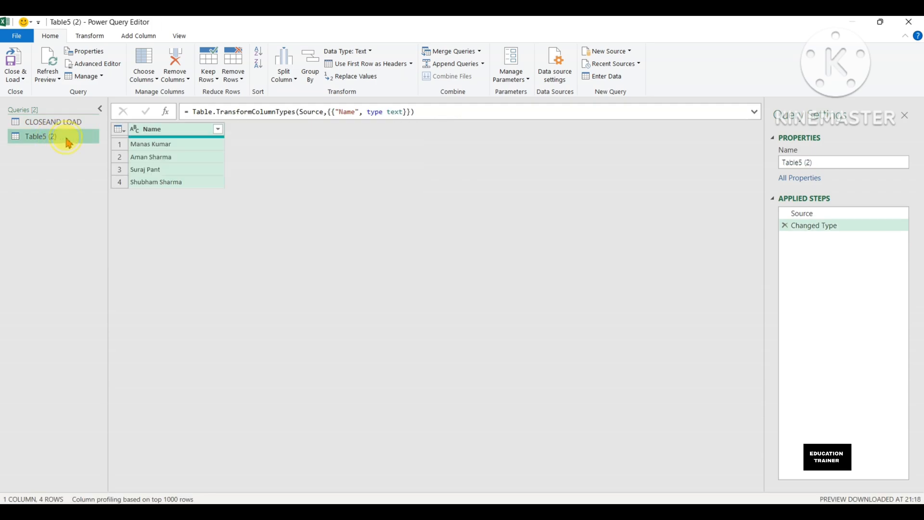
double_click(66, 140)
key("BackSpace")
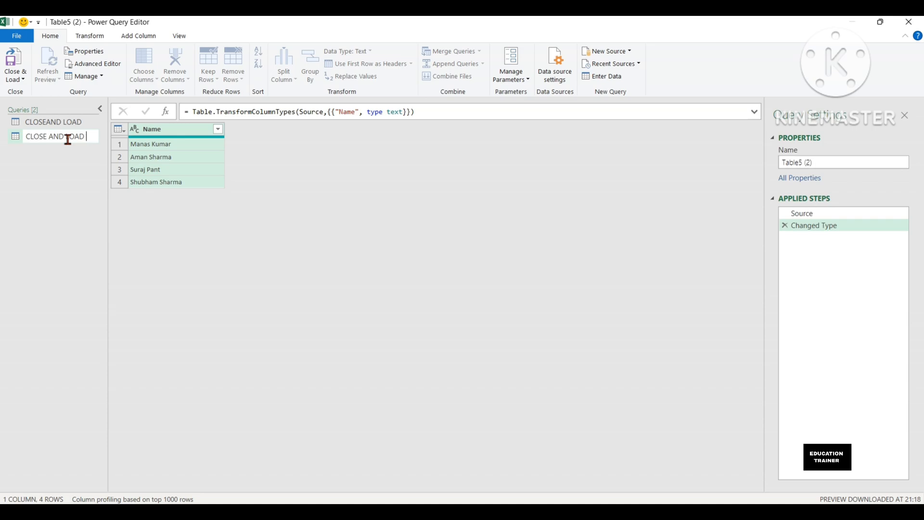
left_click(145, 236)
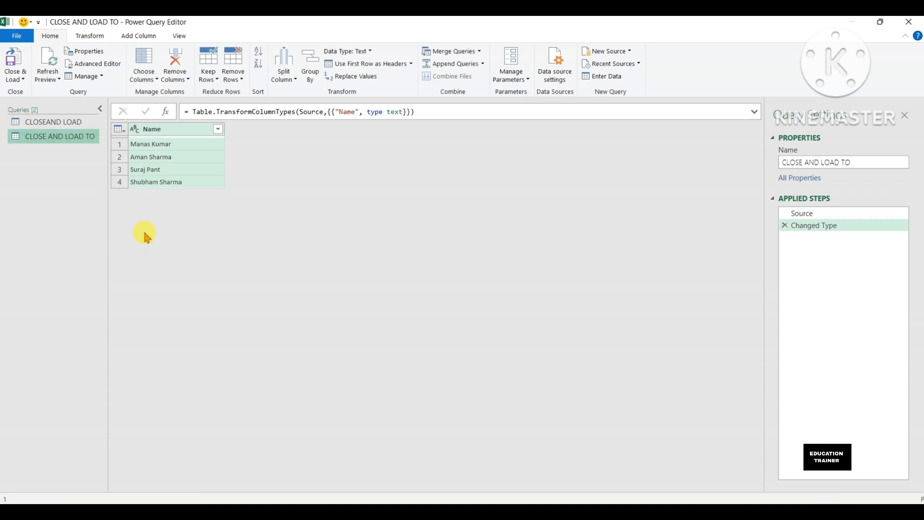
Step: Convert the text in the Name column of the CLOSE AND LOAD TO query to uppercase
right_click(182, 129)
left_click(157, 131)
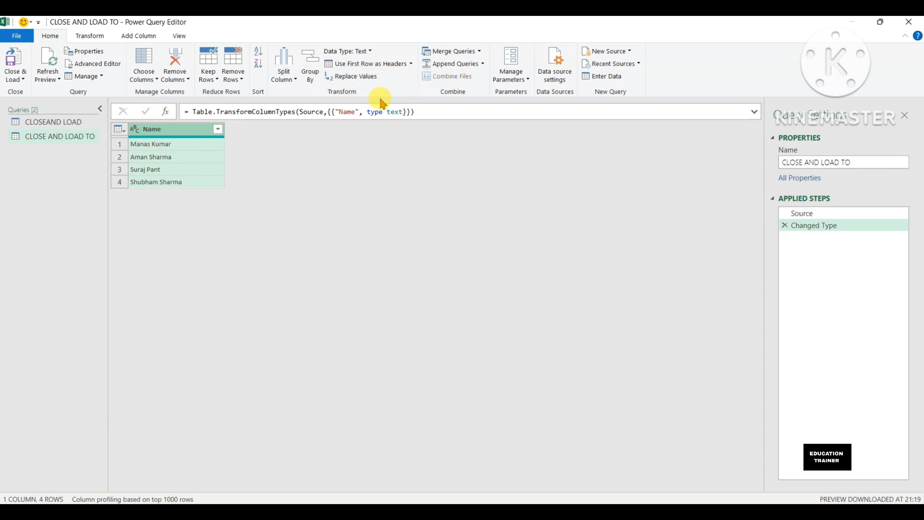
left_click(85, 36)
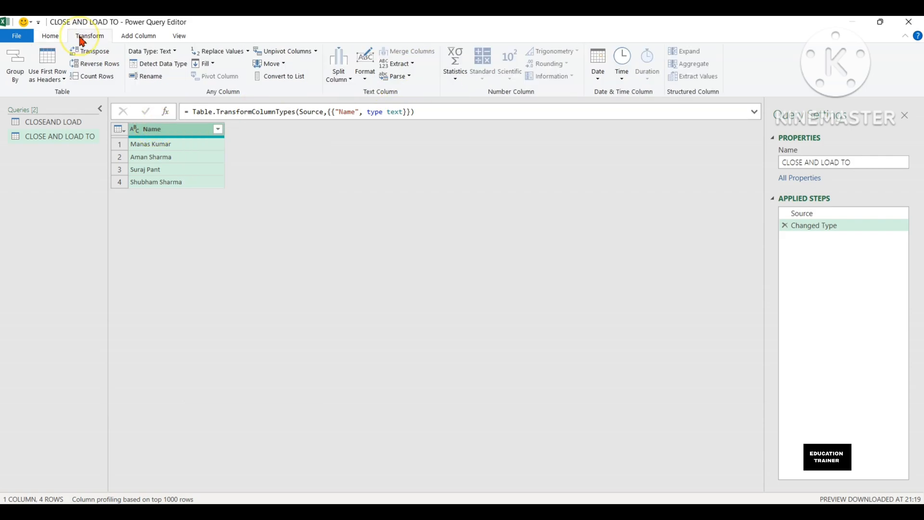
left_click(364, 77)
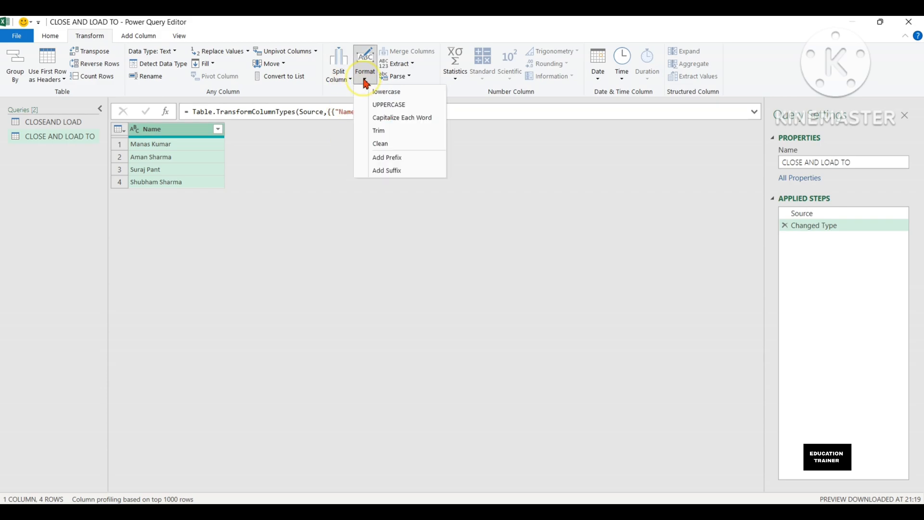
left_click(402, 105)
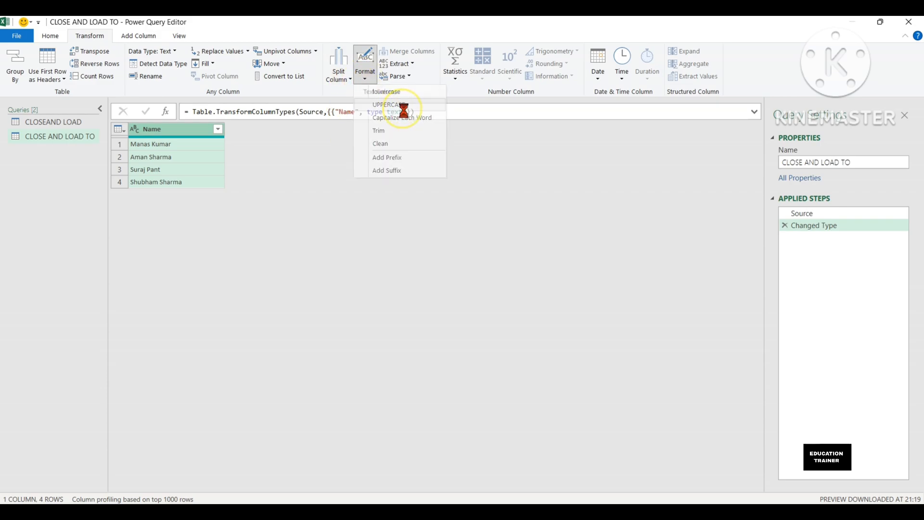
Step: Duplicate the uppercase Name column in the CLOSE AND LOAD TO query
right_click(186, 129)
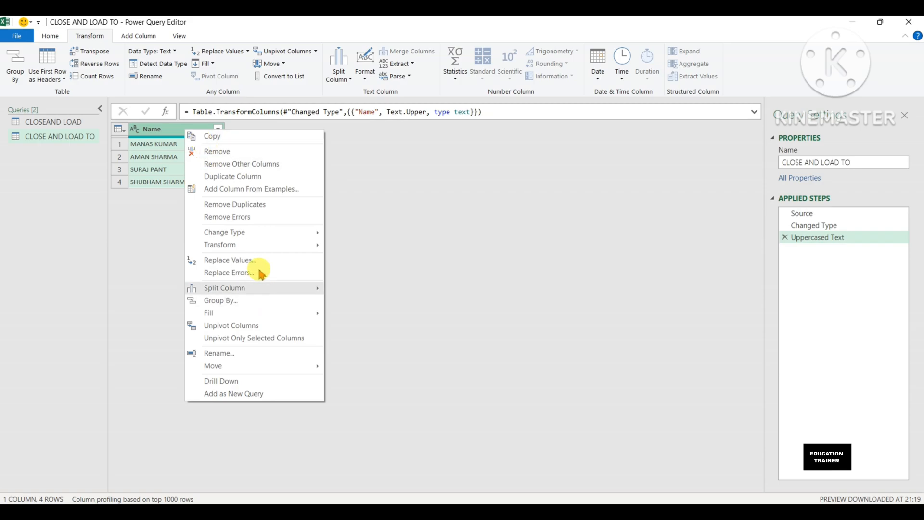
mouse_move(253, 245)
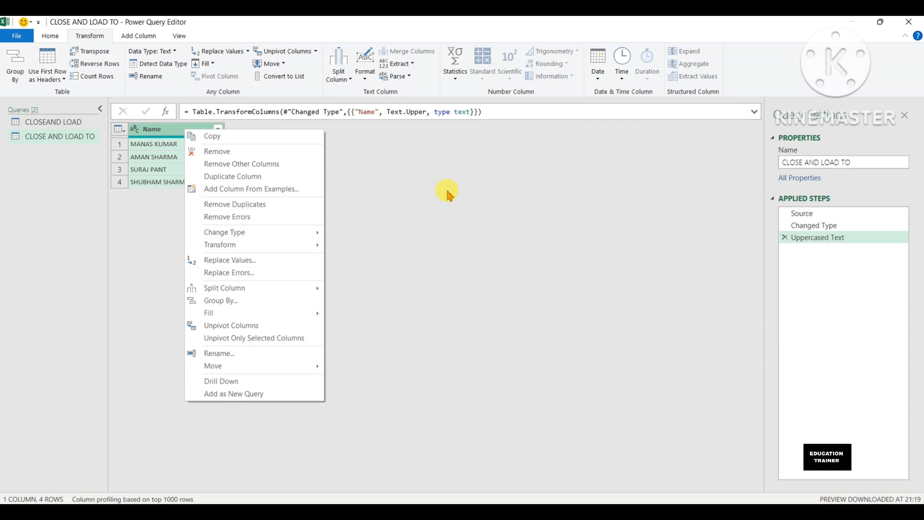
right_click(148, 127)
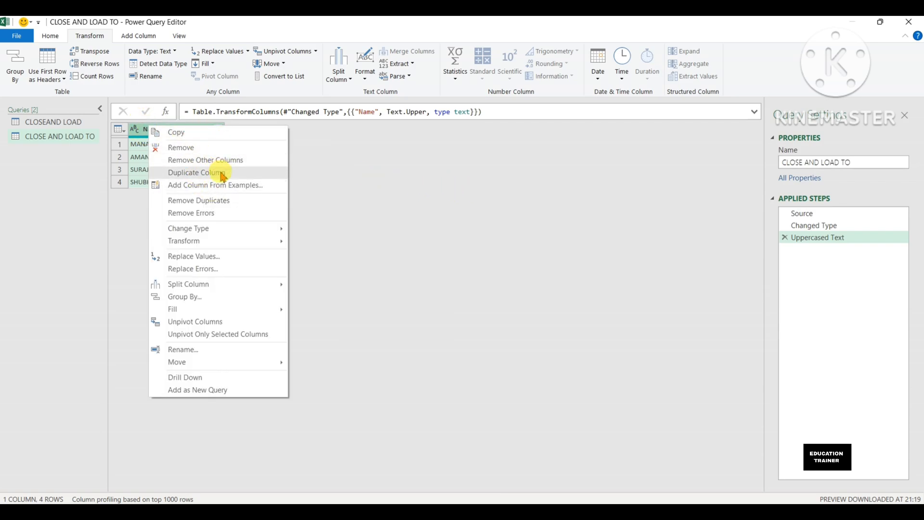
left_click(222, 175)
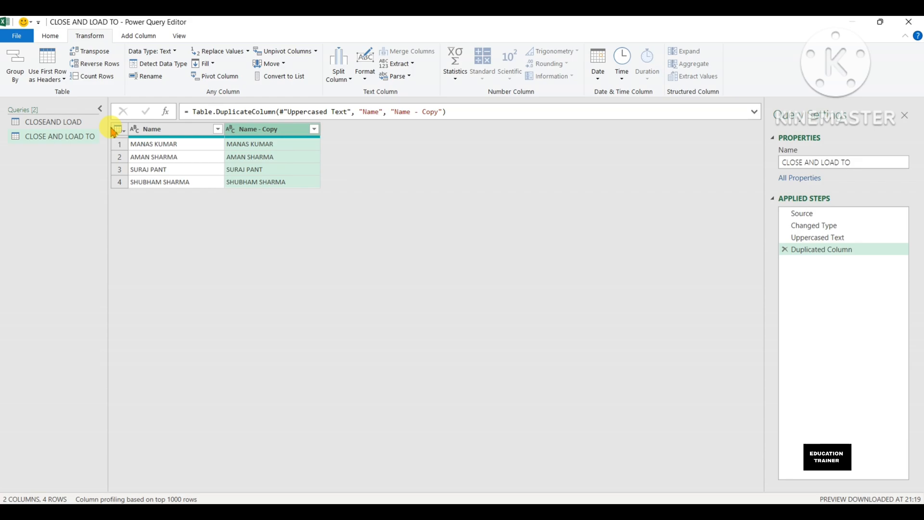
Step: Start Close & Load To for the CLOSE AND LOAD TO query and move the Import Data dialog off the notes in column D
left_click(16, 36)
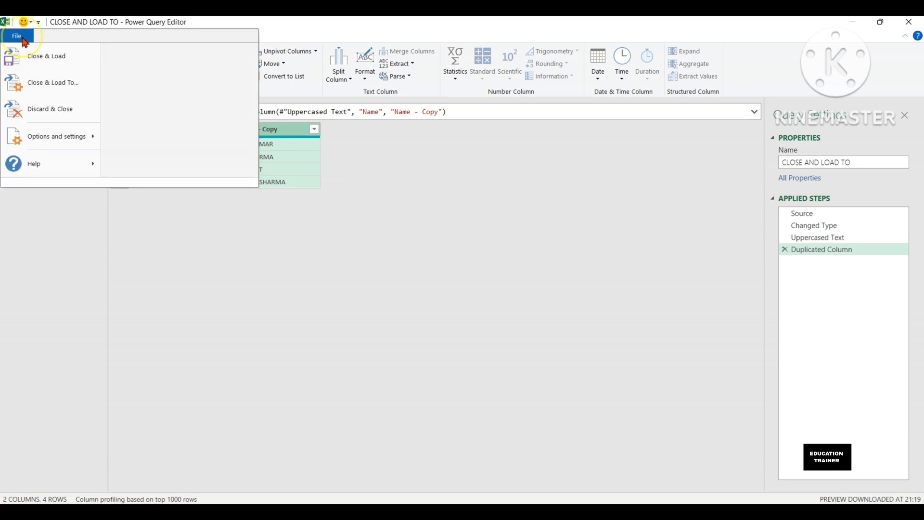
left_click(46, 89)
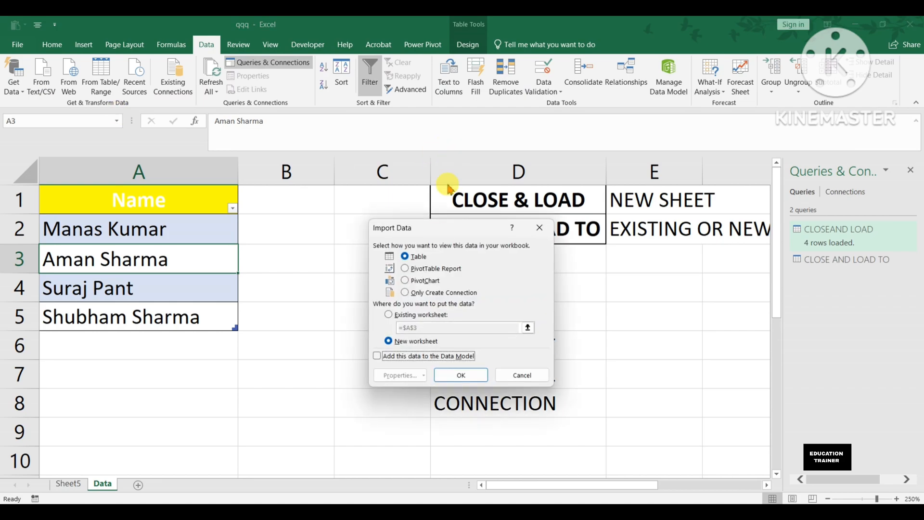
left_click_drag(441, 235, 329, 230)
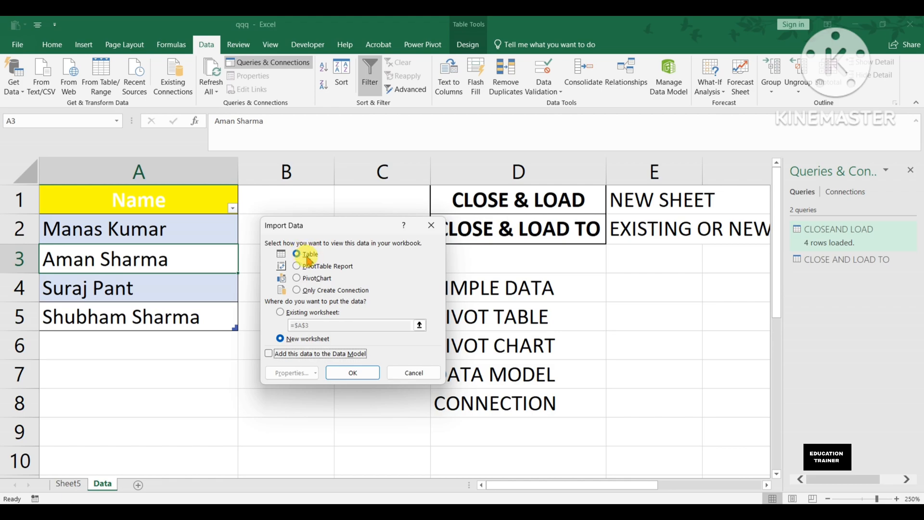
Step: Try the PivotTable Report, PivotChart and Only Create Connection options in the Import Data dialog, comparing them with the notes on the sheet
left_click(297, 266)
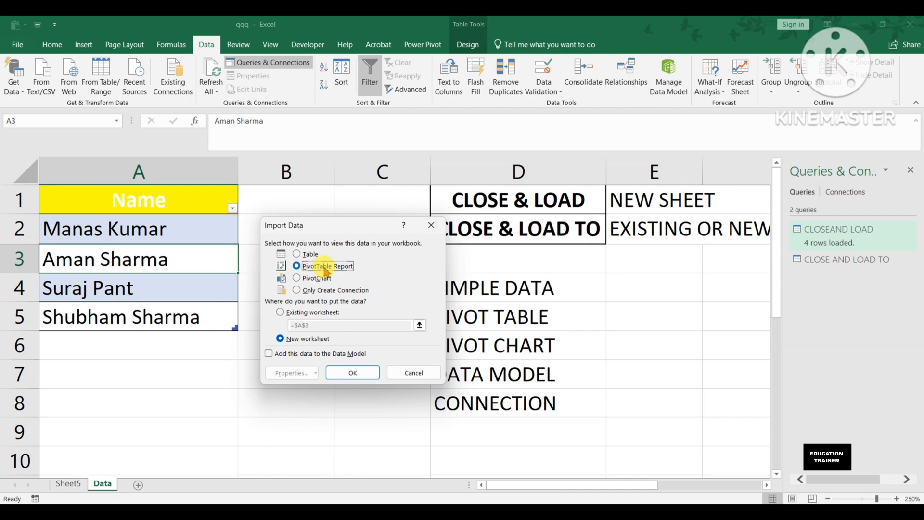
left_click(319, 280)
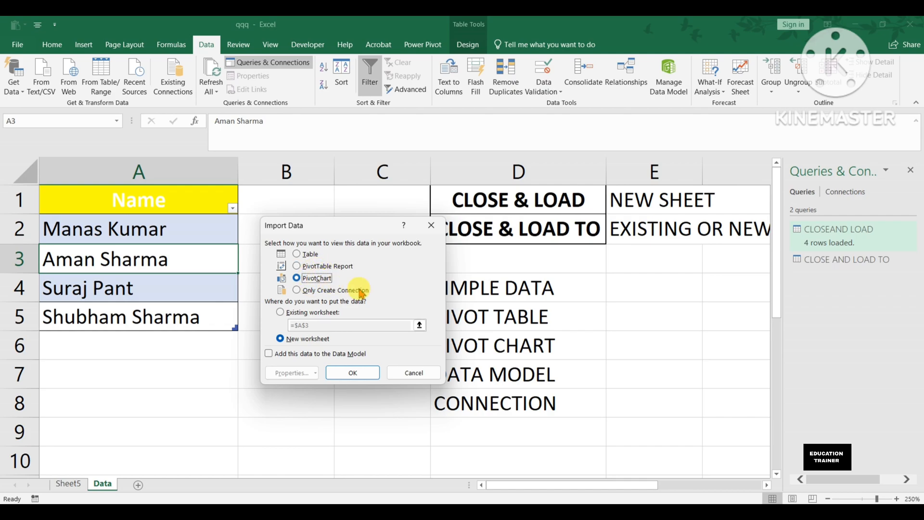
left_click(343, 290)
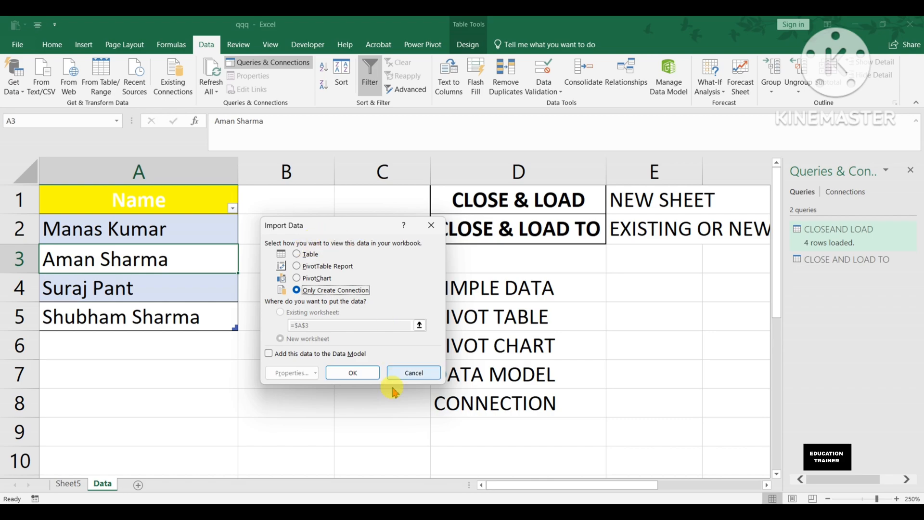
left_click_drag(319, 227, 570, 301)
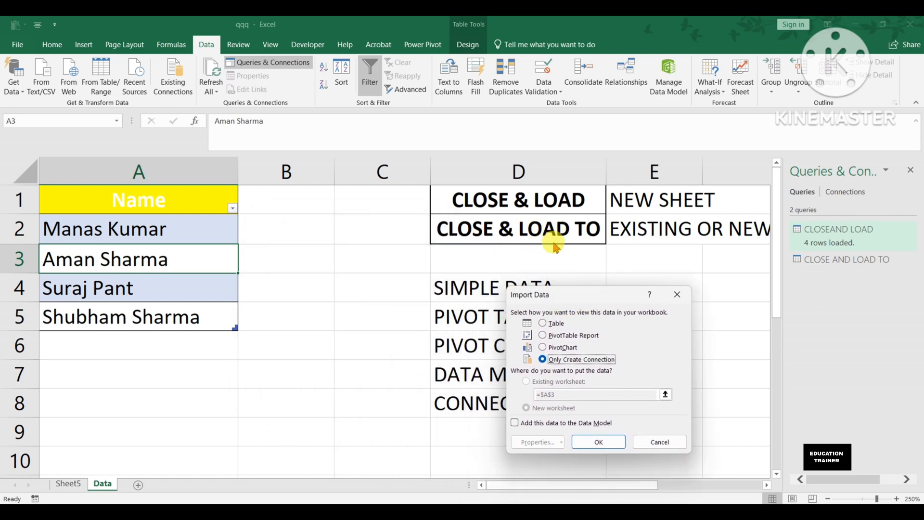
left_click_drag(556, 302, 524, 286)
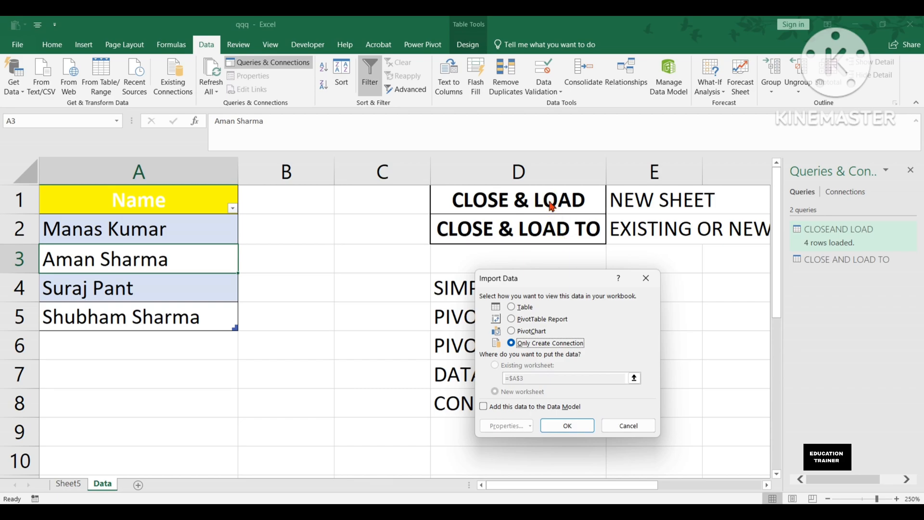
Step: Load the query as a table into the existing Data worksheet at cell A7
left_click(520, 306)
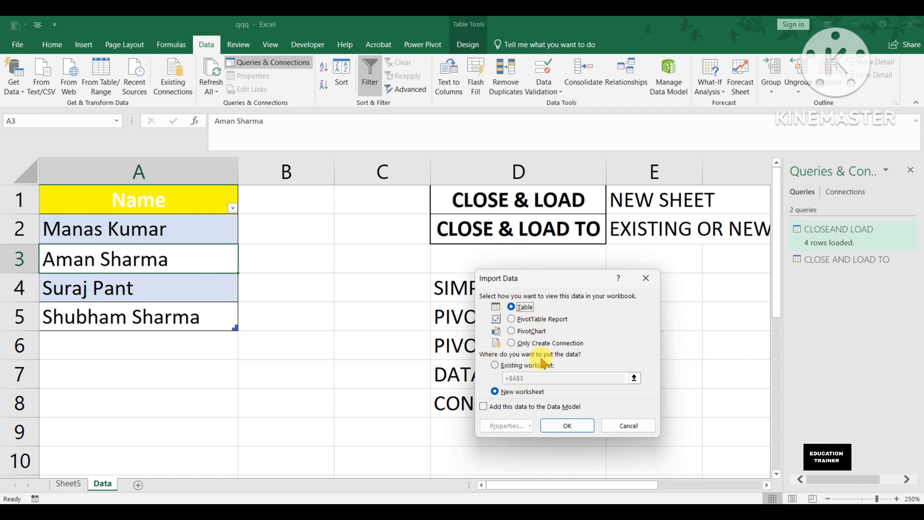
left_click(513, 365)
left_click(99, 379)
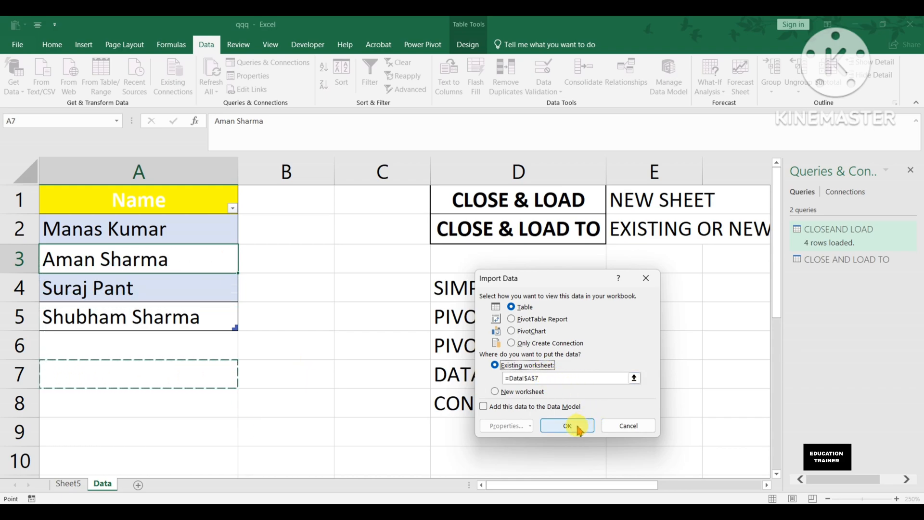
left_click(571, 426)
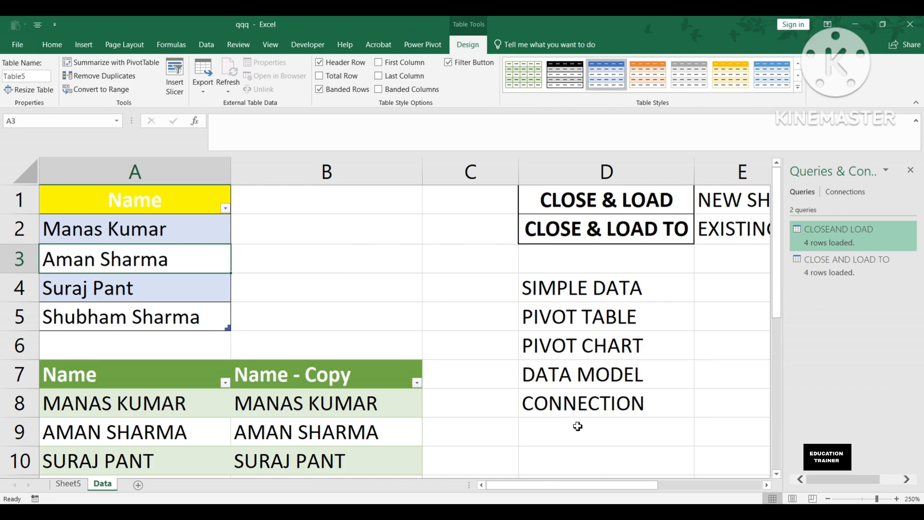
Step: Compare the table loaded on the Data sheet with the CLOSE & LOAD TO and SIMPLE DATA notes in column D
left_click_drag(776, 299, 780, 268)
left_click(625, 241)
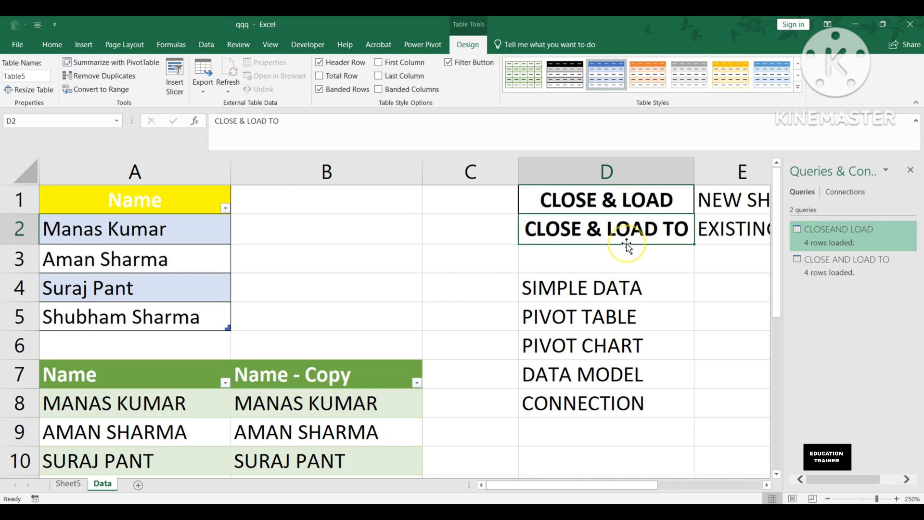
left_click(636, 282)
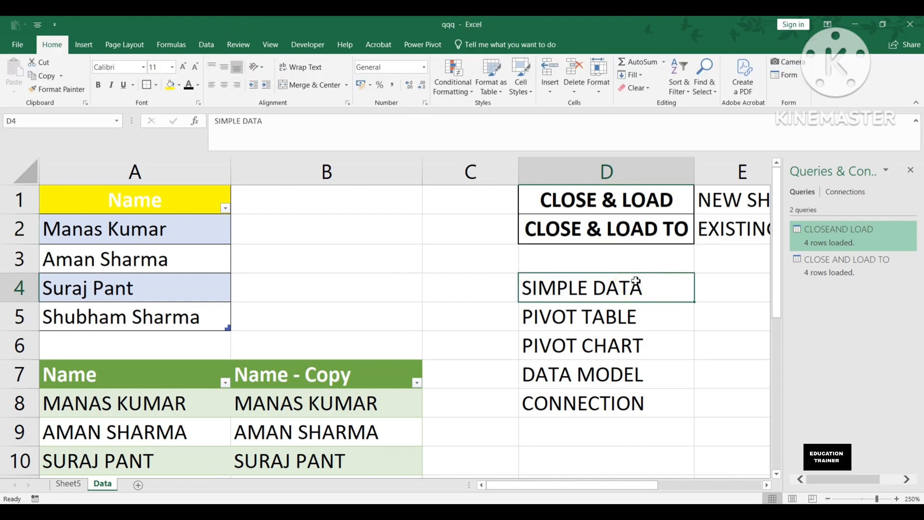